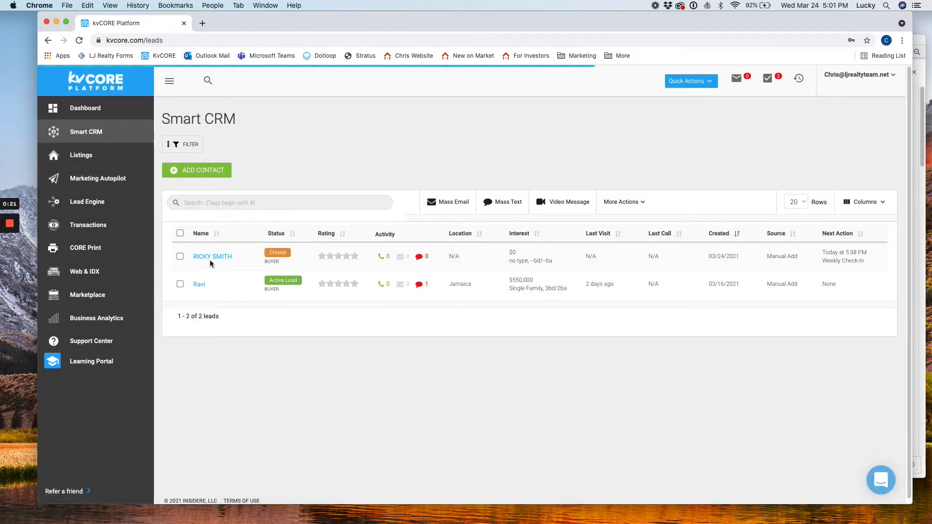
Step: Open the closed buyer lead's contact record from the Name column of the Smart CRM leads list
left_click(211, 257)
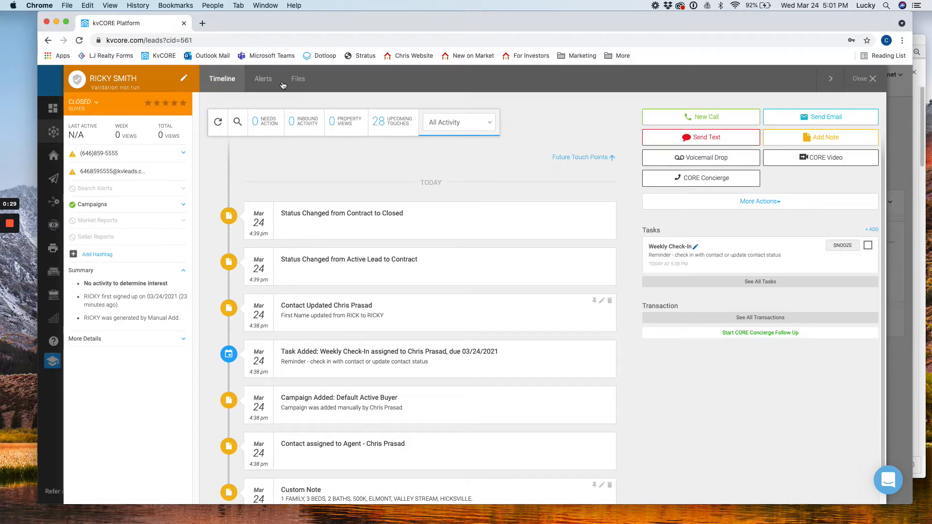
Step: Check the lead's Alert 1 and Alert 2 tabs, then begin editing Alert 1's settings
left_click(265, 82)
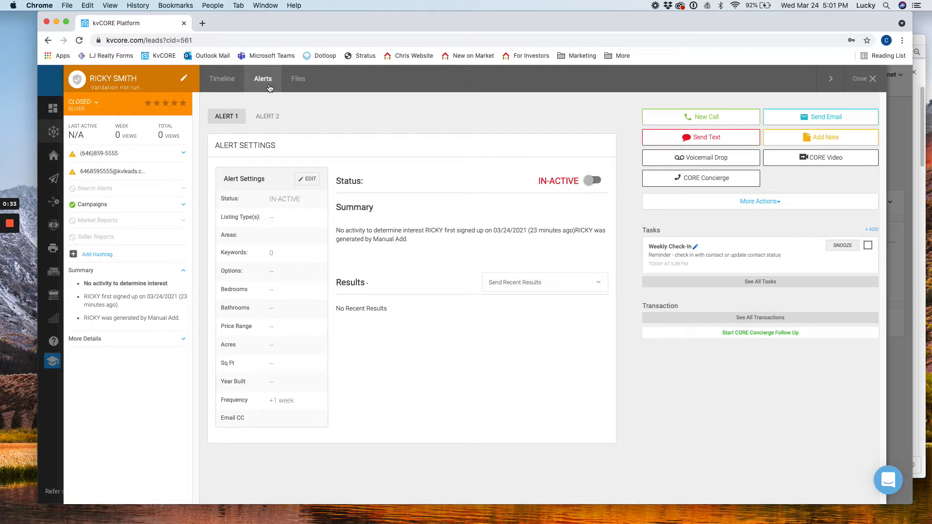
left_click(276, 119)
left_click(238, 119)
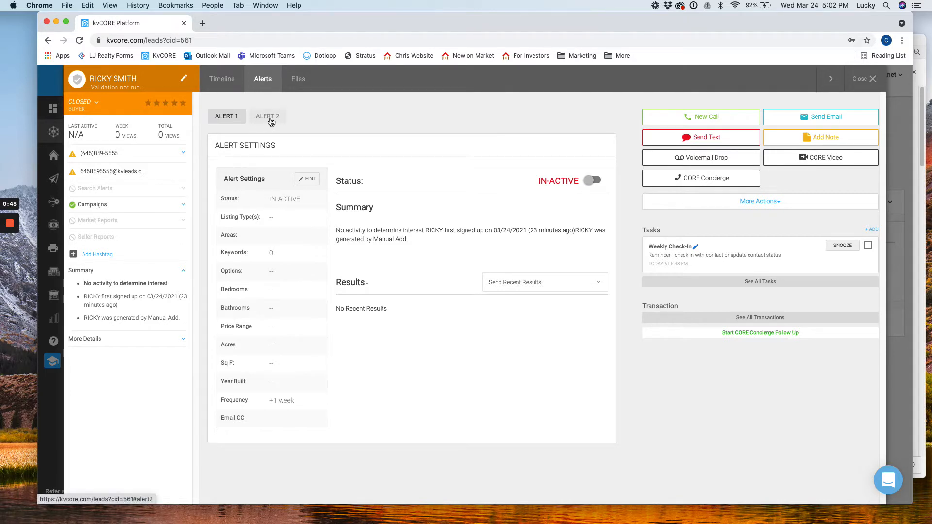
left_click(223, 120)
left_click(231, 182)
triple_click(232, 182)
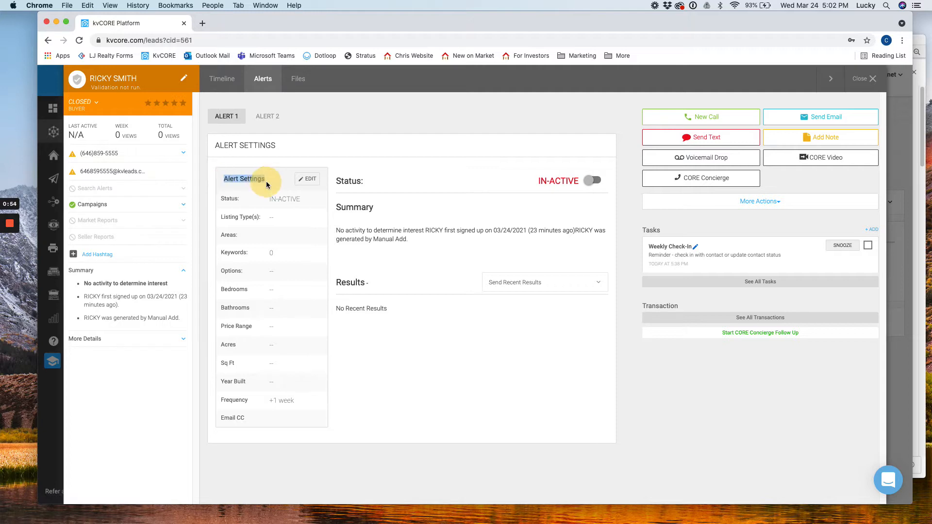
left_click(307, 179)
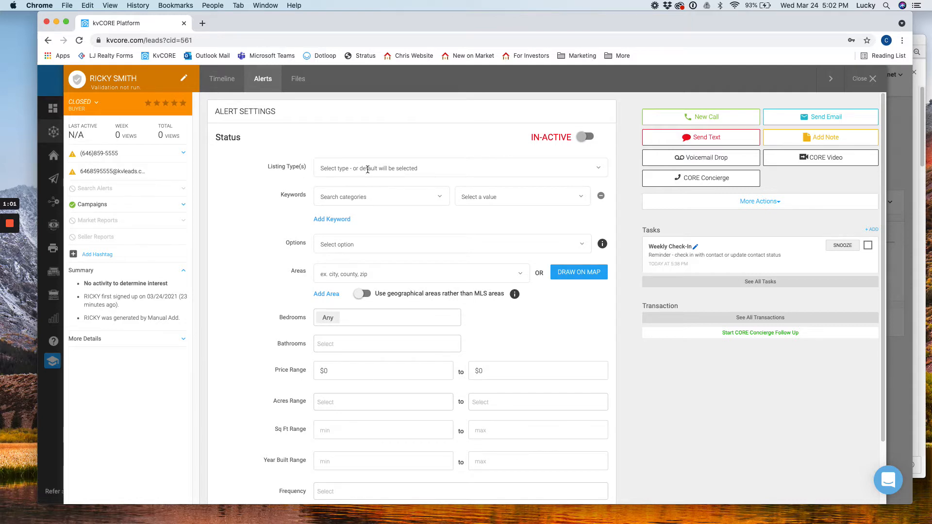
Step: Set the alert's listing type to Single Family only, removing a briefly added Multi-Family
left_click(409, 169)
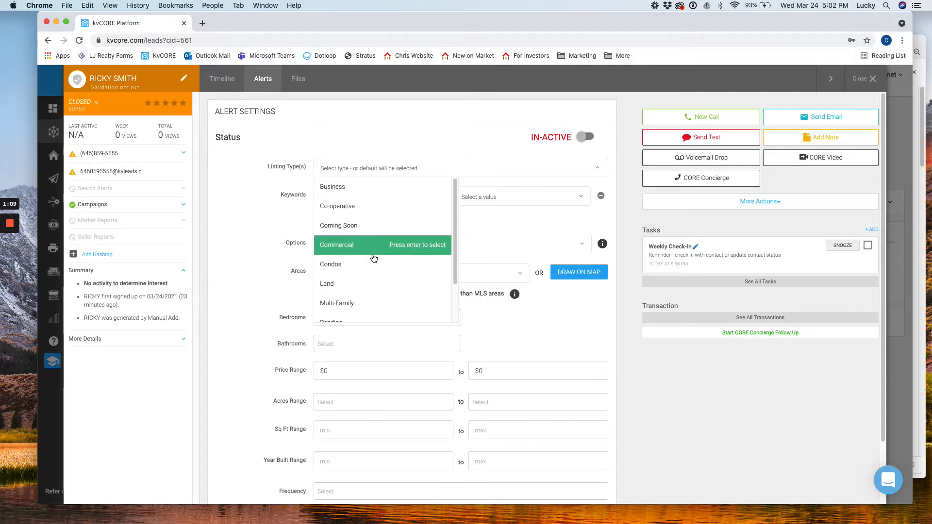
scroll(384, 272, "down", 2)
scroll(363, 318, "down", 1)
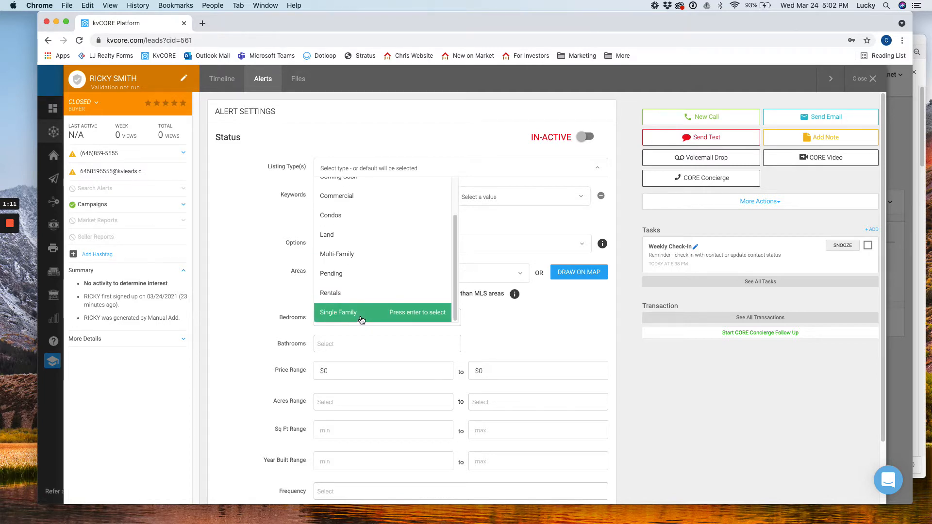
scroll(369, 317, "down", 2)
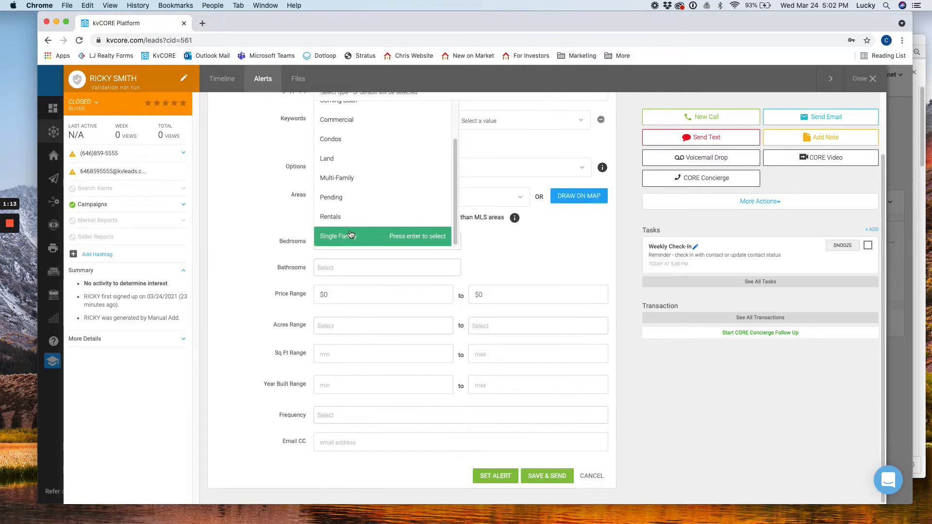
left_click(354, 233)
scroll(268, 230, "up", 3)
left_click(406, 204)
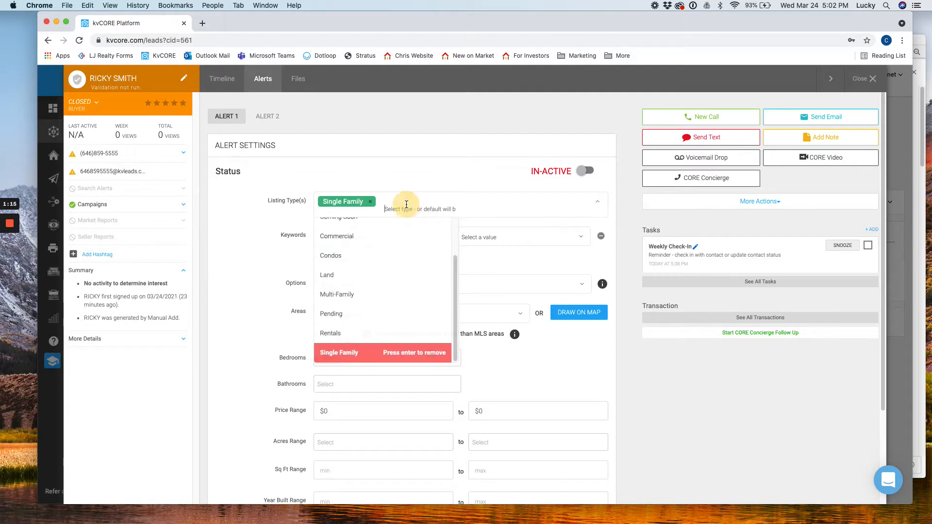
left_click(348, 301)
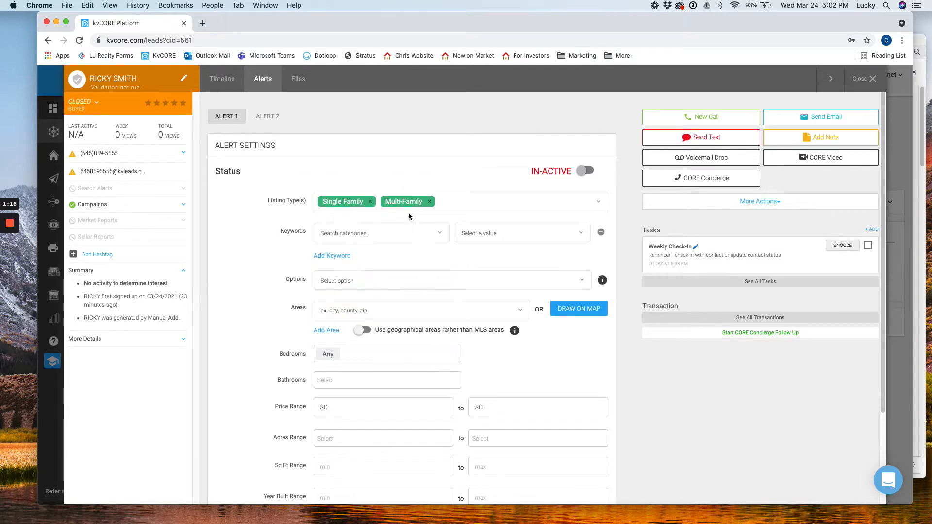
left_click(429, 202)
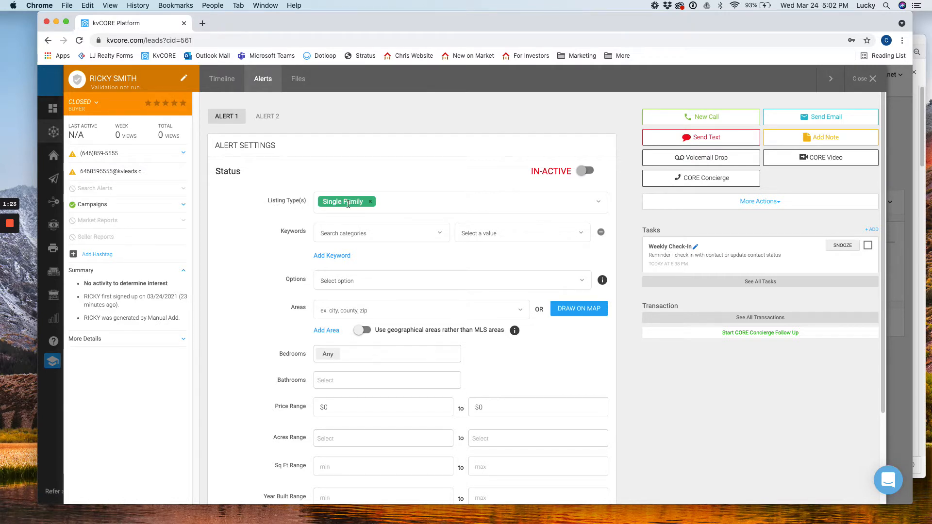
Step: Scroll down to Areas and open the Polygon Map Search with Draw on Map
scroll(346, 209, "down", 1)
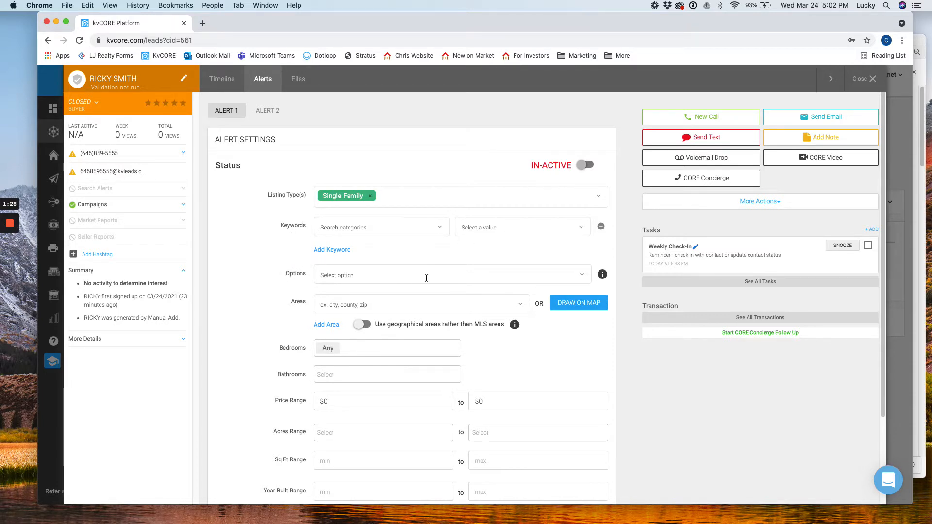
scroll(426, 278, "down", 1)
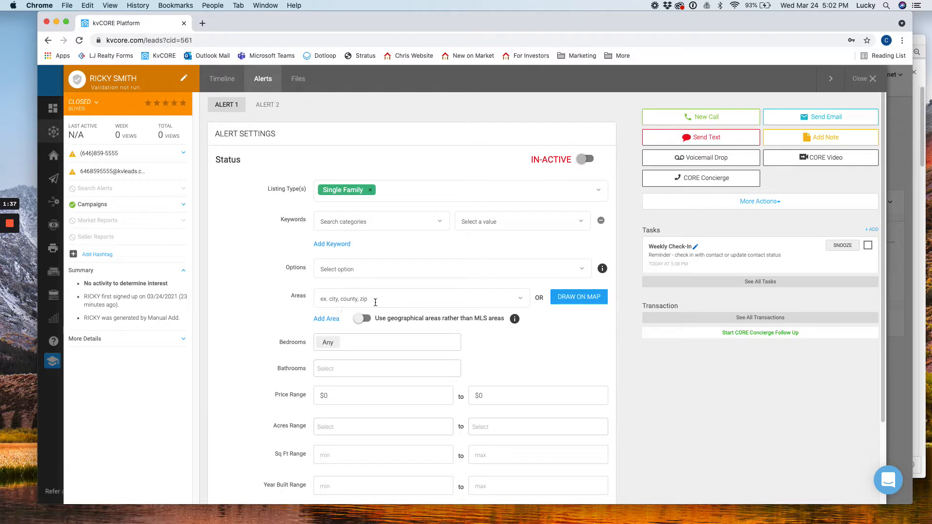
left_click(568, 303)
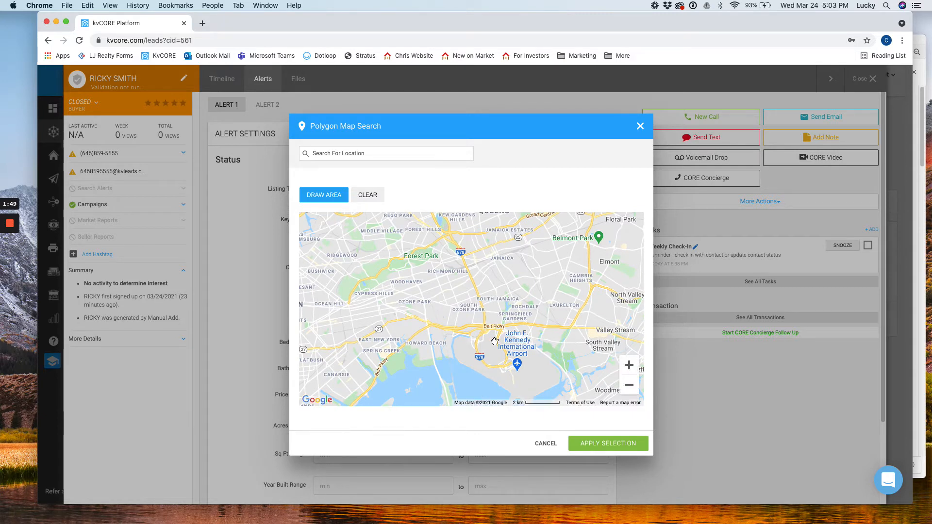
Step: Search the map for the 11420 Flushing address, then pan and zoom to frame eastern Queens
left_click(356, 155)
type("11420")
key("Return")
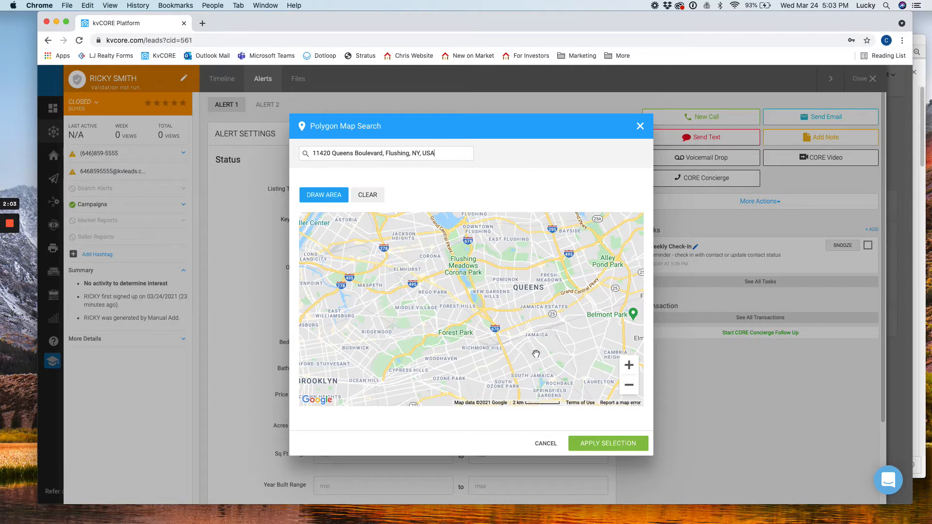
left_click_drag(534, 345, 503, 302)
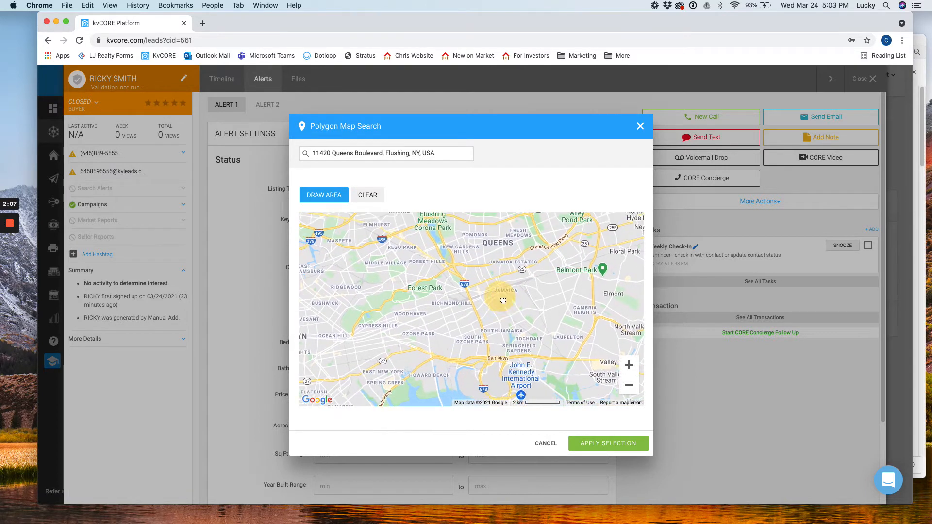
left_click(631, 390)
left_click(631, 371)
left_click(631, 371)
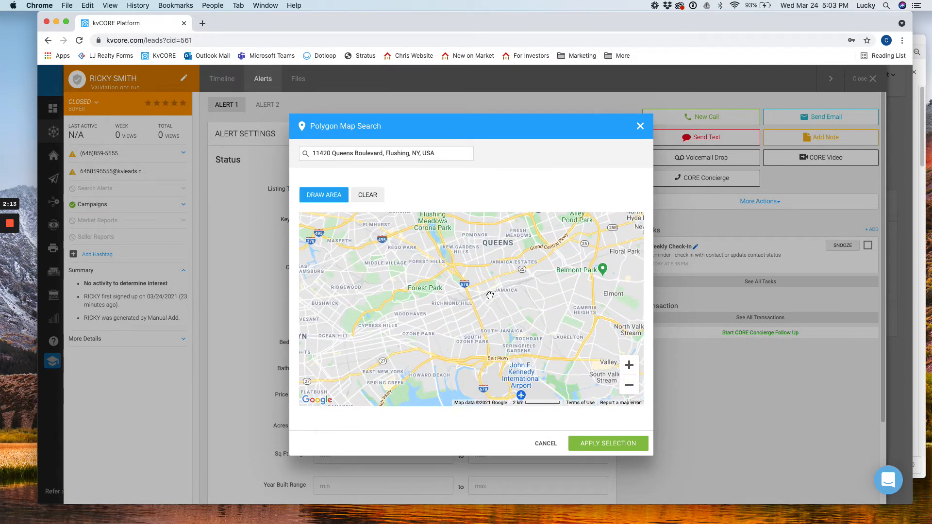
left_click_drag(500, 297, 475, 314)
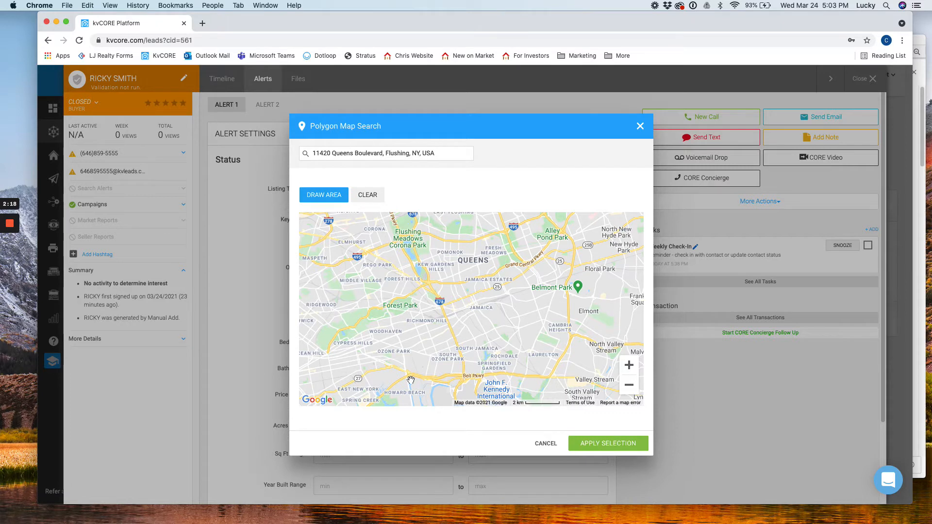
Step: Draw a polygon with corners near Kew Gardens, the Belt Parkway, Floral Park and Alley Pond Park
left_click(322, 197)
left_click(434, 285)
left_click(475, 370)
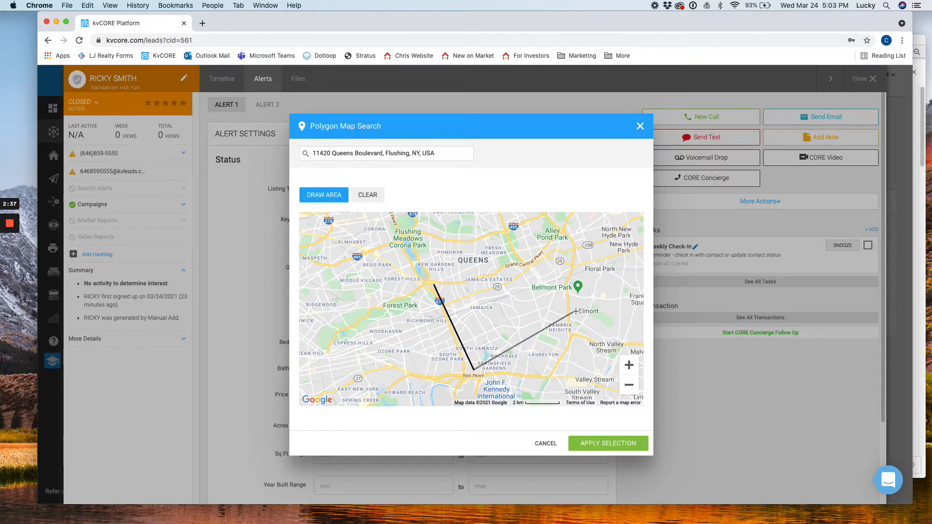
left_click(600, 294)
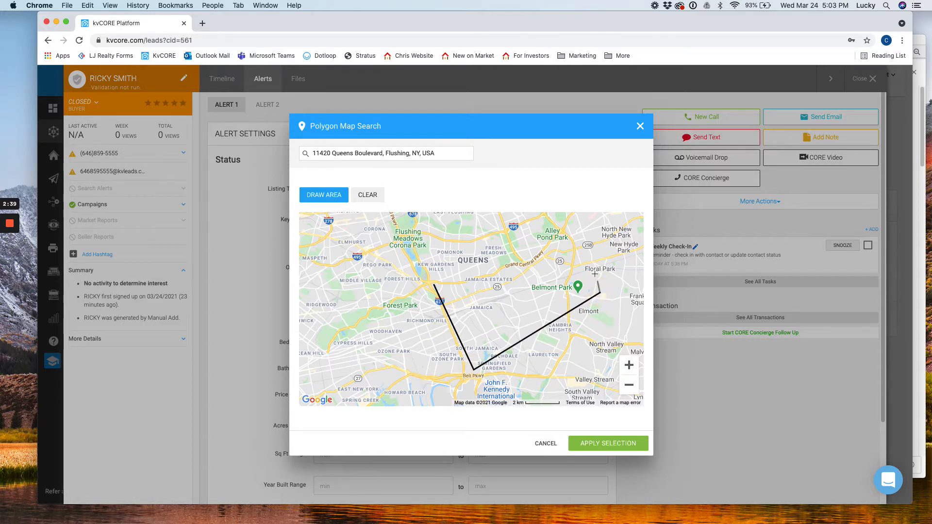
left_click(565, 222)
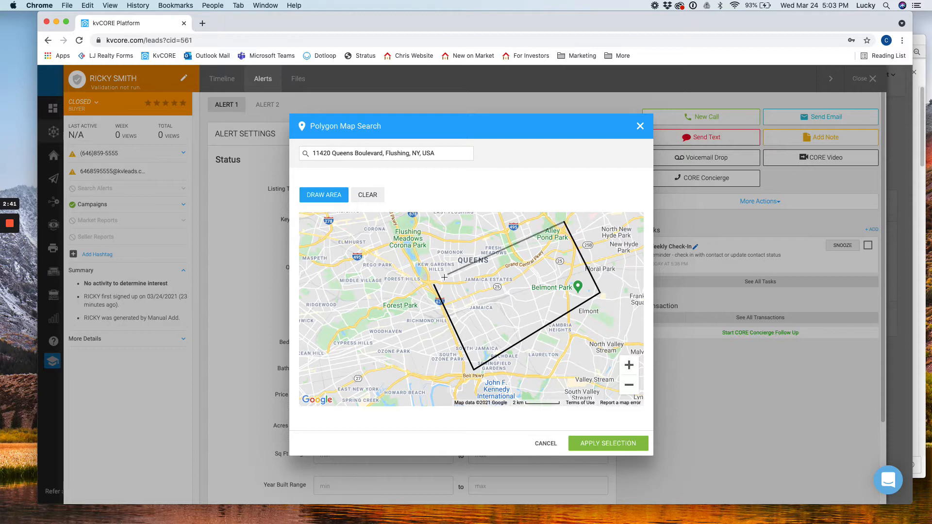
left_click(435, 287)
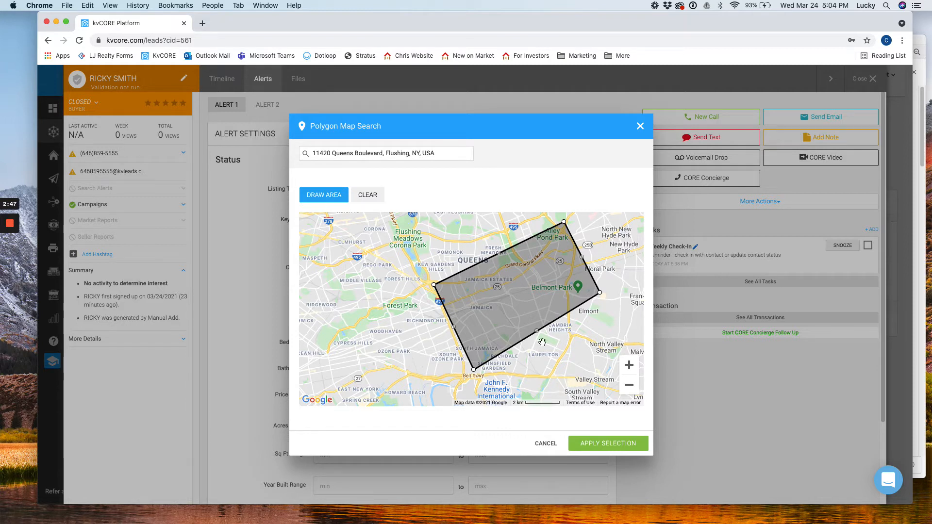
Step: Stretch the polygon's edges outward, then clear the drawn polygon from the map
left_click_drag(537, 333, 542, 344)
left_click_drag(500, 256, 496, 244)
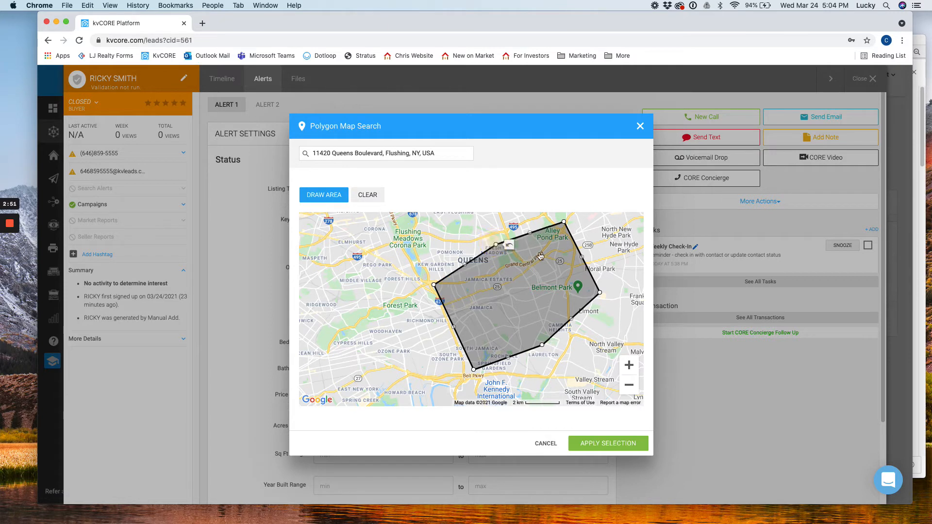
left_click_drag(584, 260, 588, 252)
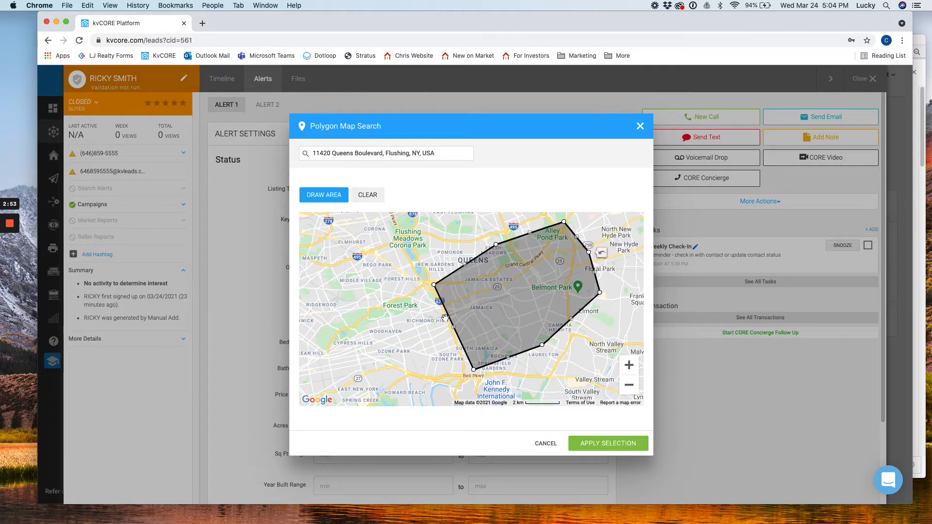
left_click_drag(454, 328, 433, 339)
left_click_drag(578, 370, 485, 377)
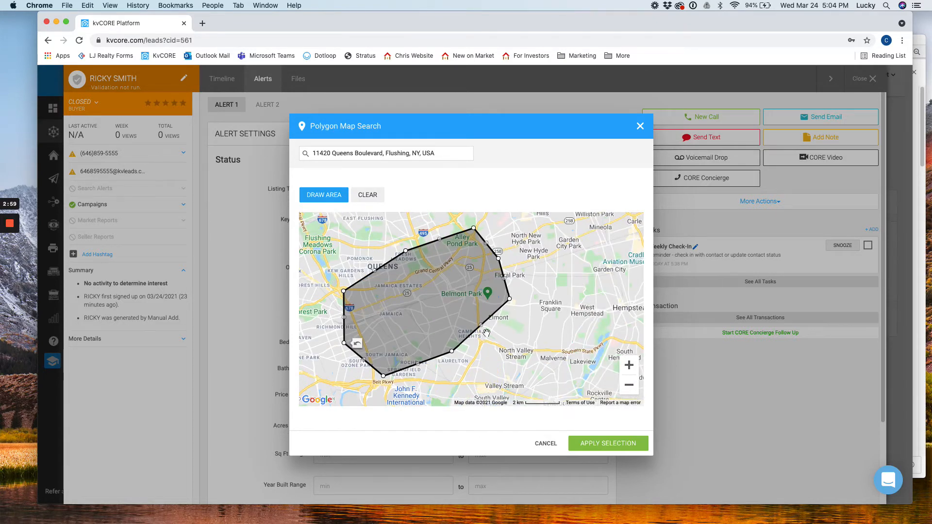
left_click(369, 196)
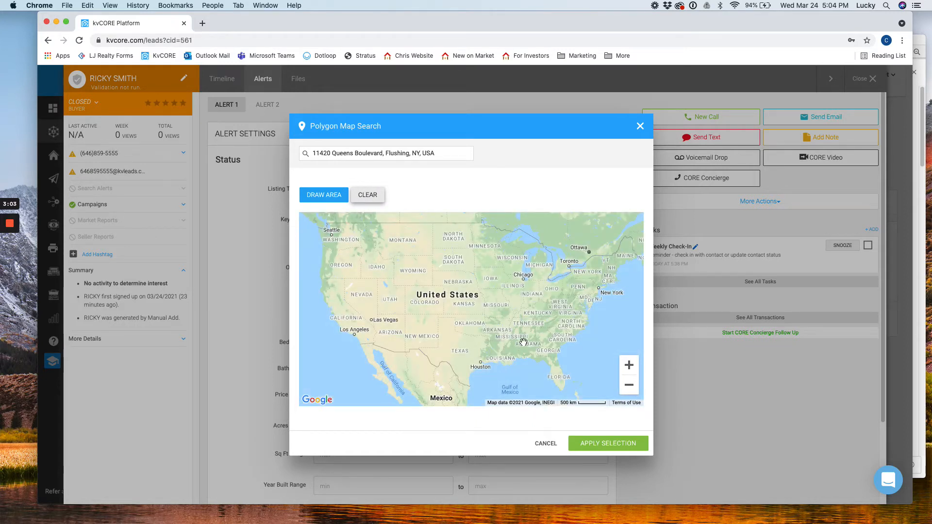
triple_click(410, 154)
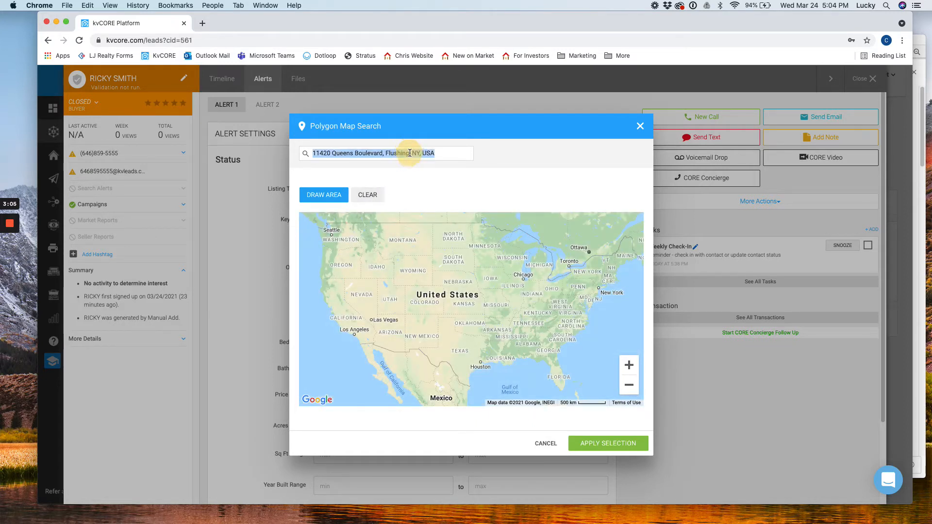
type("11420")
key("Down")
key("Return")
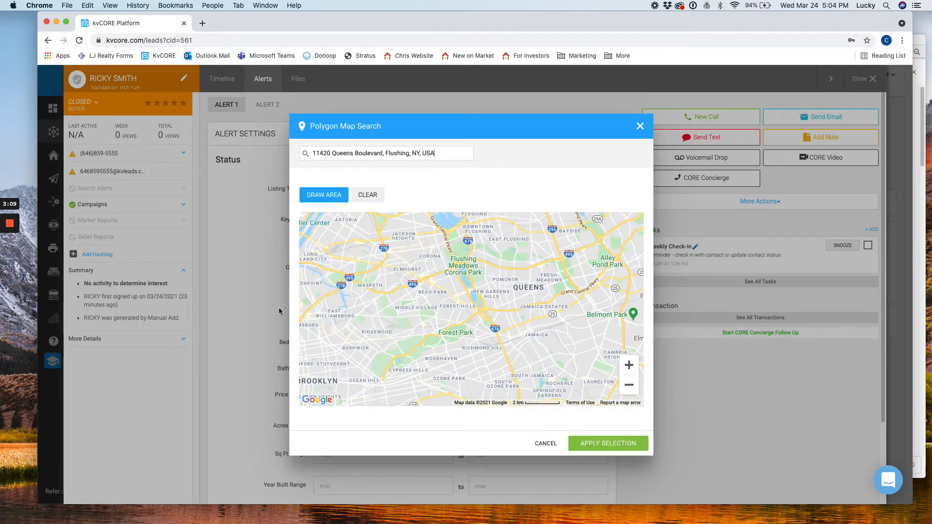
Step: Pan and zoom the map east to centre on Hempstead, then switch to area drawing
left_click_drag(483, 369, 438, 334)
left_click_drag(506, 325, 357, 336)
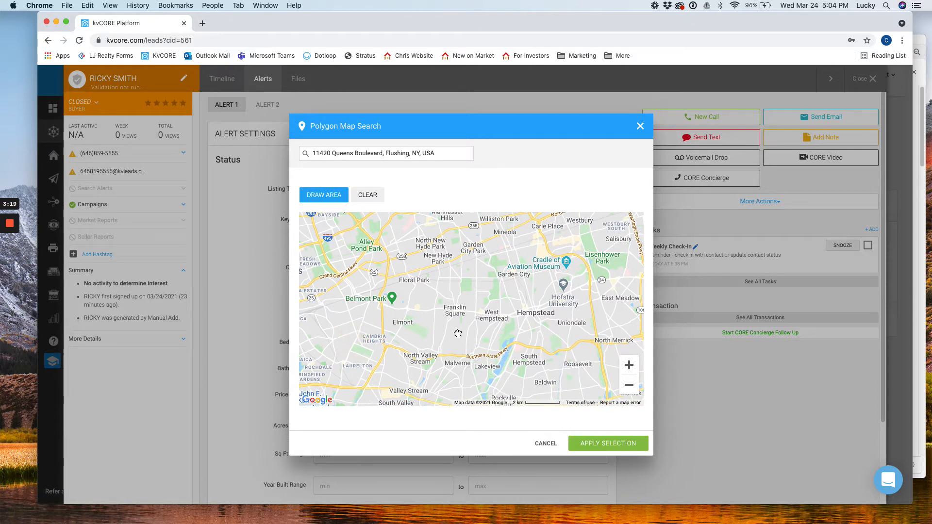
left_click_drag(457, 333, 444, 336)
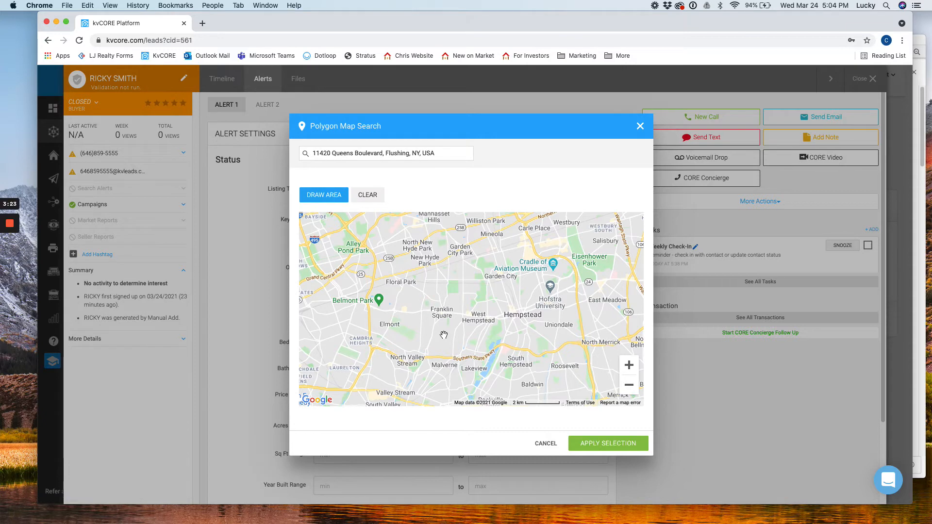
left_click_drag(427, 341, 417, 320)
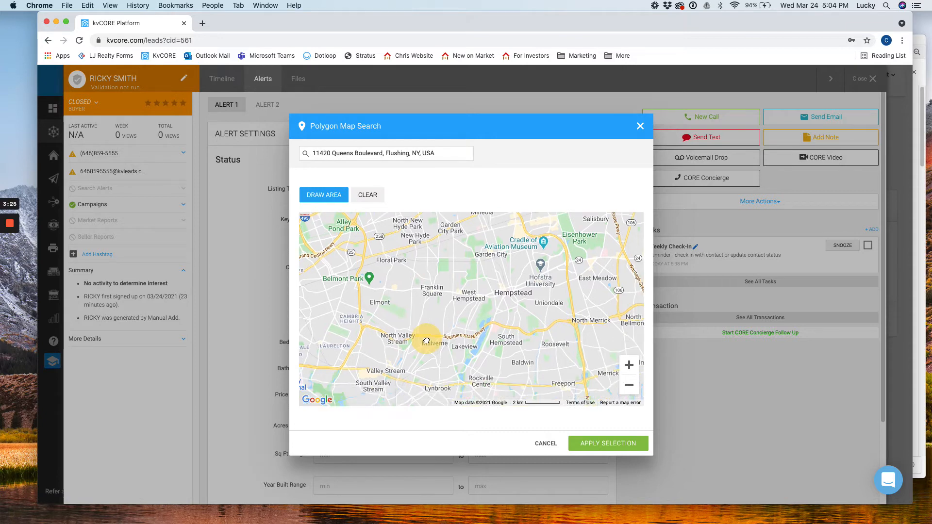
left_click(627, 387)
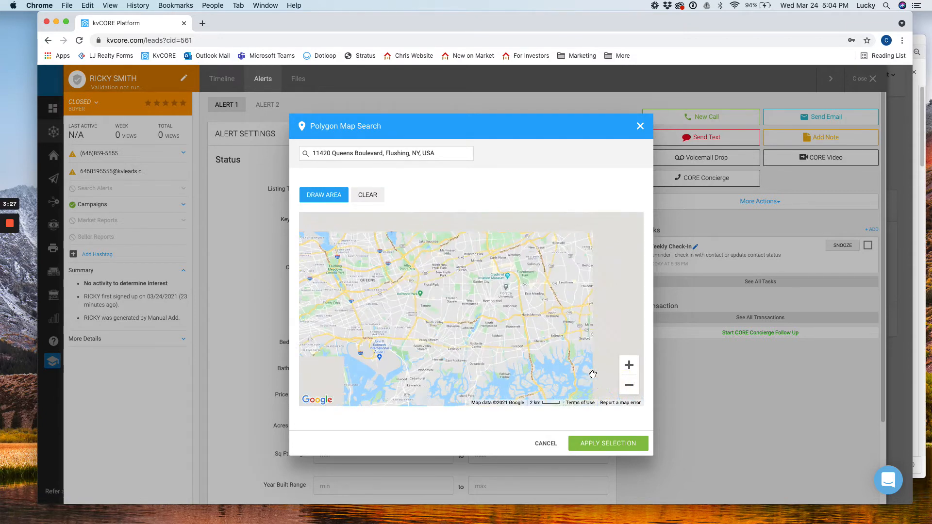
left_click_drag(541, 323, 503, 345)
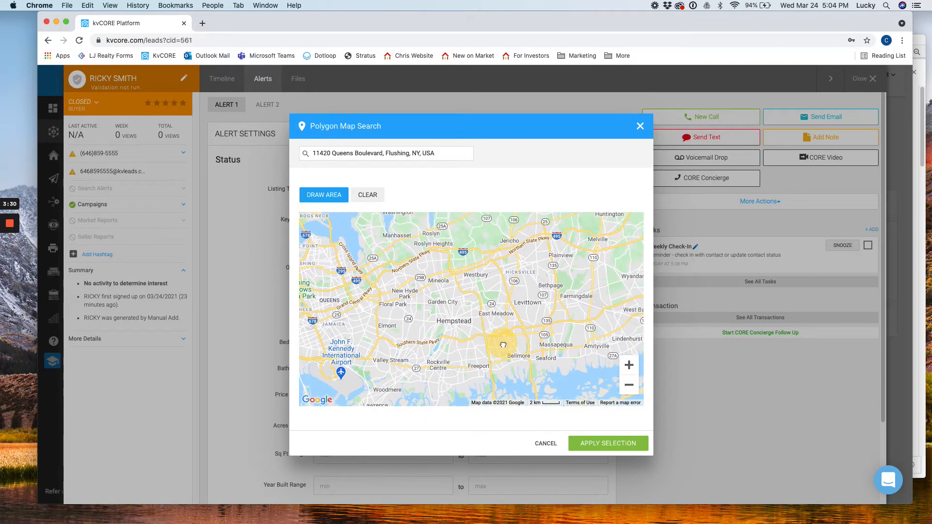
left_click(629, 385)
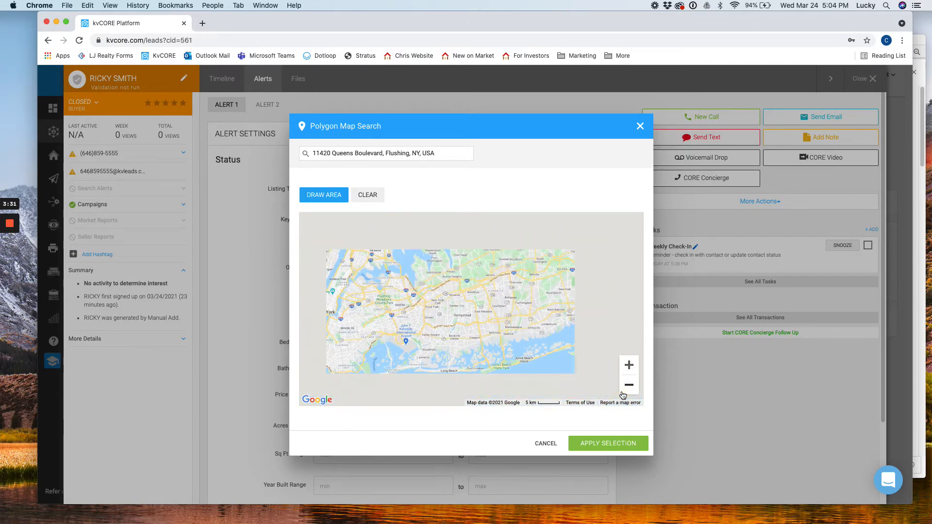
left_click(629, 367)
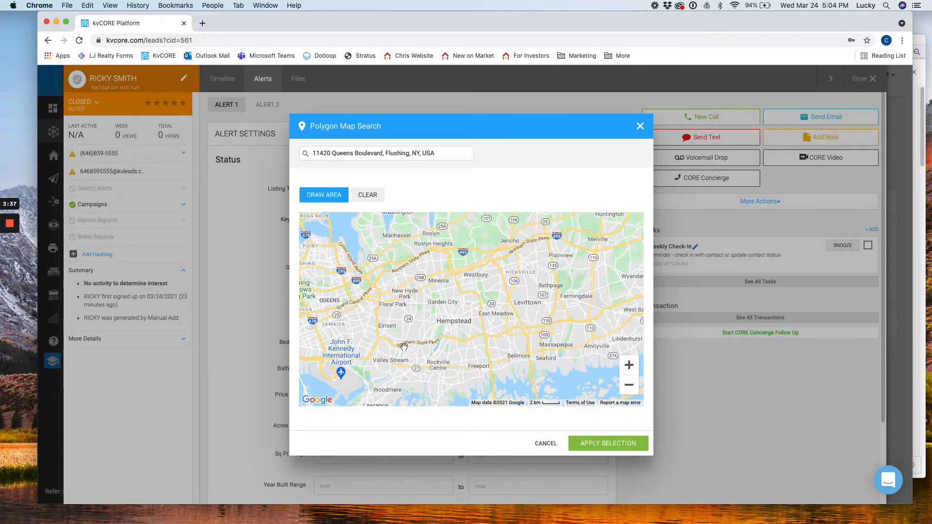
left_click_drag(403, 348, 383, 348)
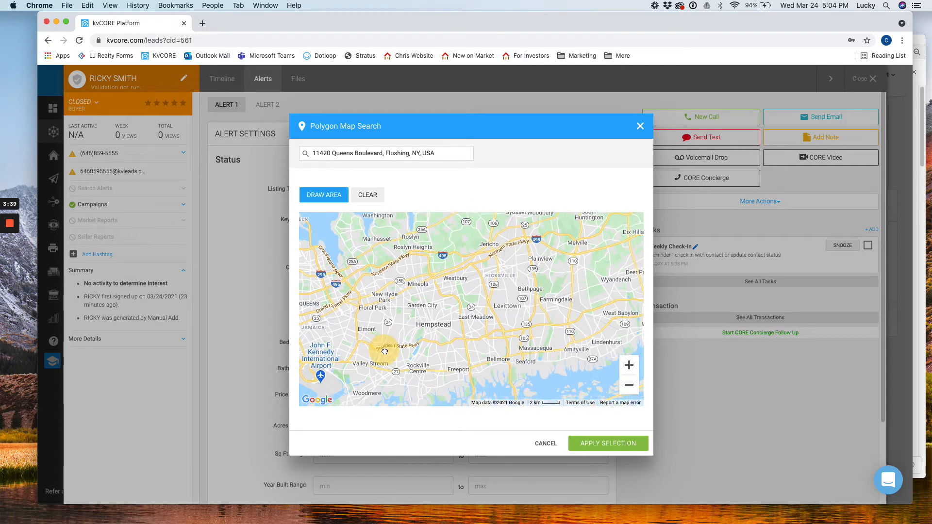
left_click(320, 196)
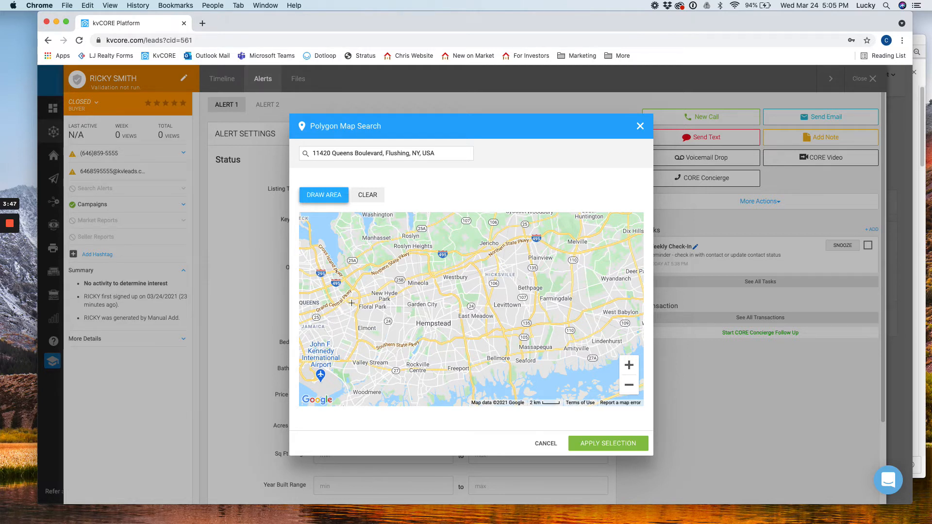
Step: Draw a polygon from Floral Park via Valley Stream, Farmingdale and Jericho, stretching an edge toward Plainview
mouse_move(353, 303)
left_mouse_down()
mouse_move(351, 380)
mouse_move(478, 357)
mouse_move(520, 338)
left_mouse_up()
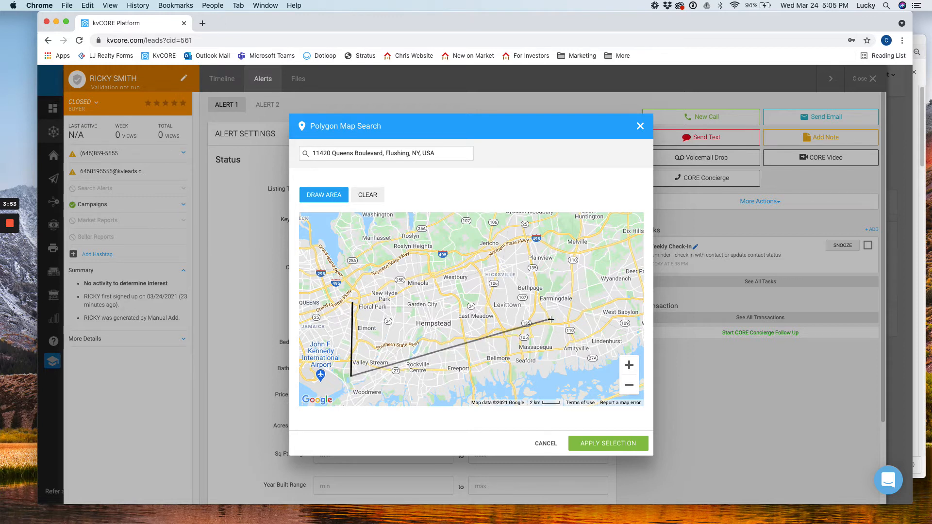
left_click(535, 301)
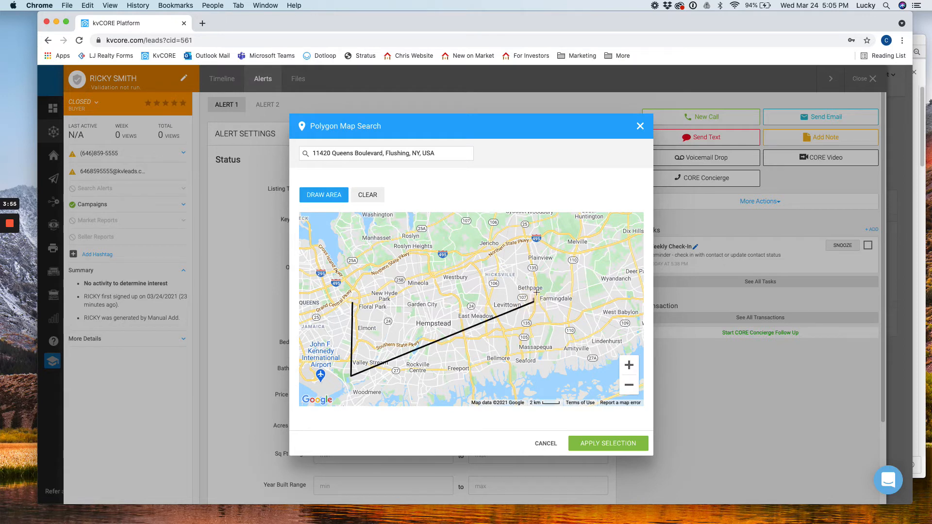
left_click(524, 240)
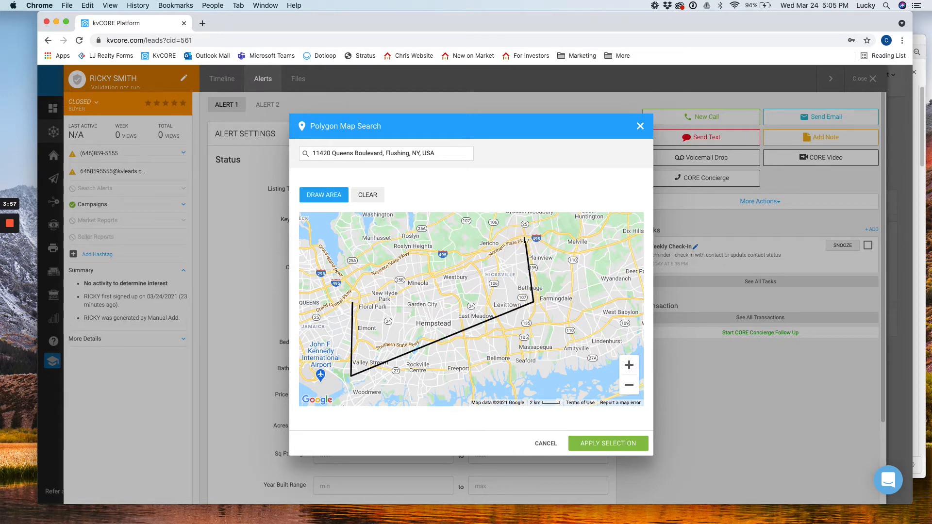
left_click(353, 304)
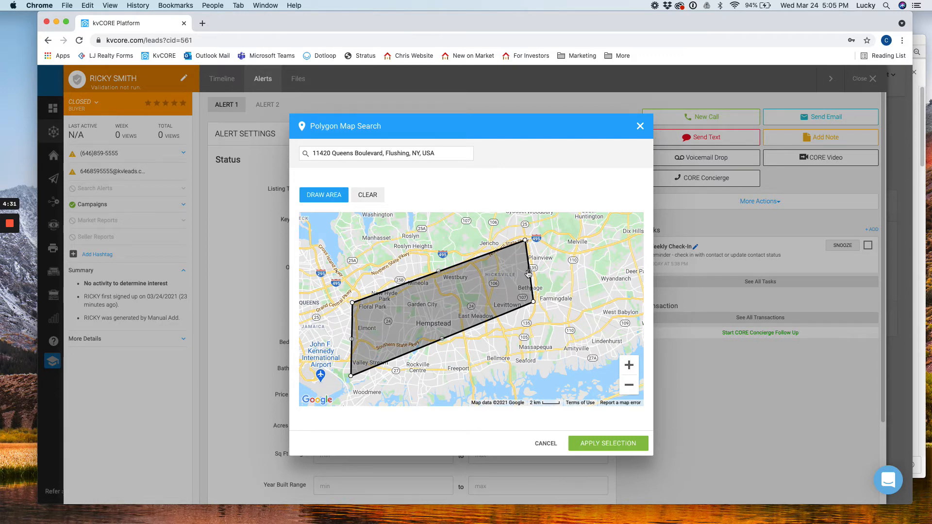
left_click_drag(530, 273, 536, 269)
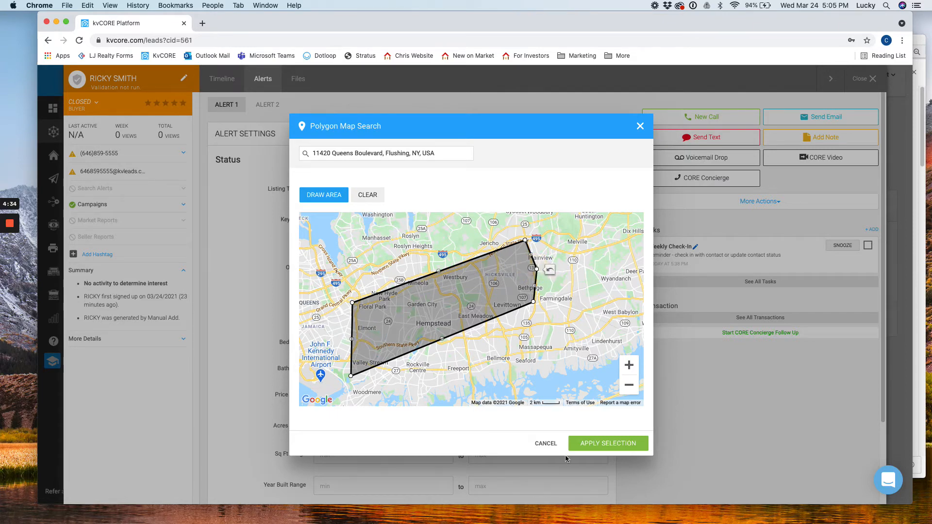
Step: Apply the drawn area to Alert 1 and set Bedrooms to 3+ and Bathrooms to 2+
left_click(601, 445)
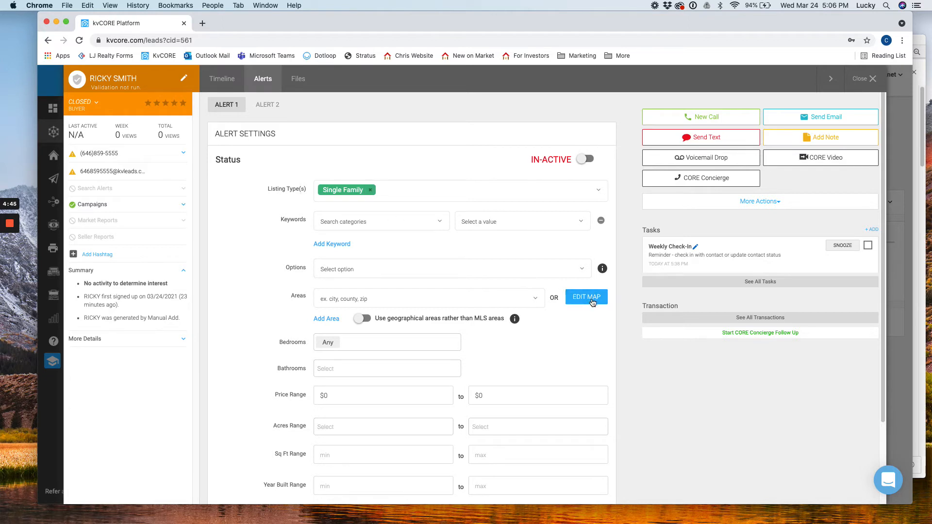
scroll(559, 322, "down", 1)
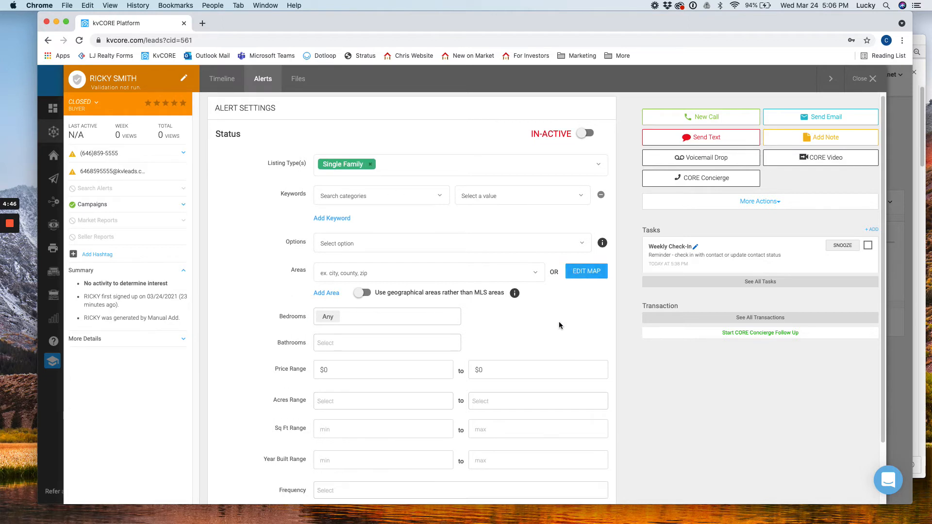
left_click(291, 317)
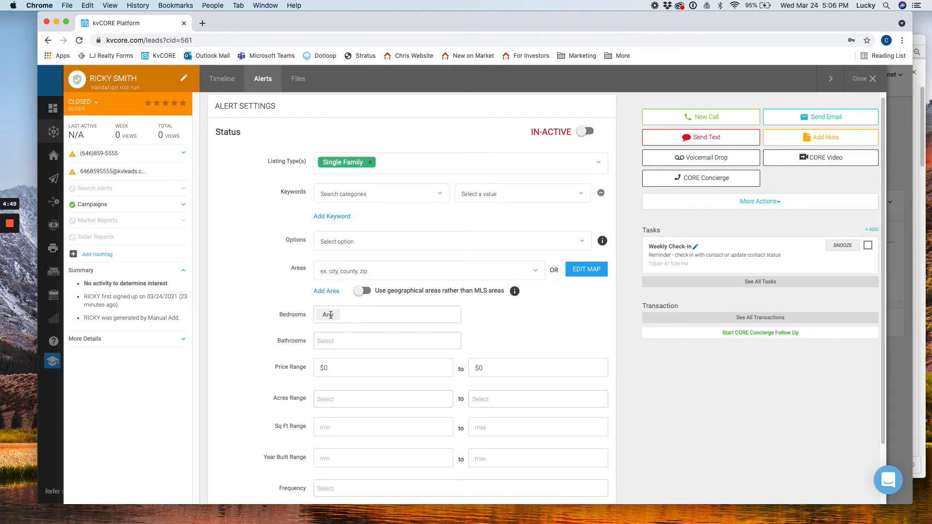
left_click(350, 315)
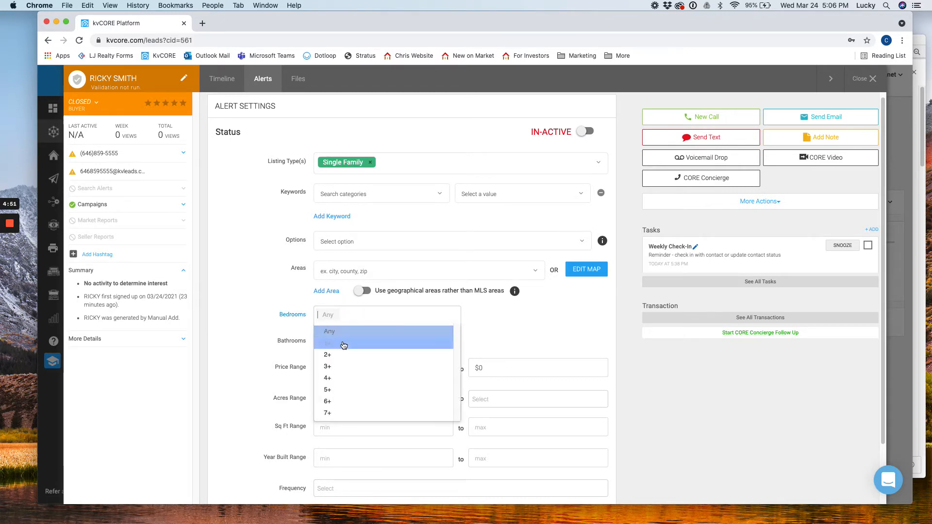
left_click(346, 368)
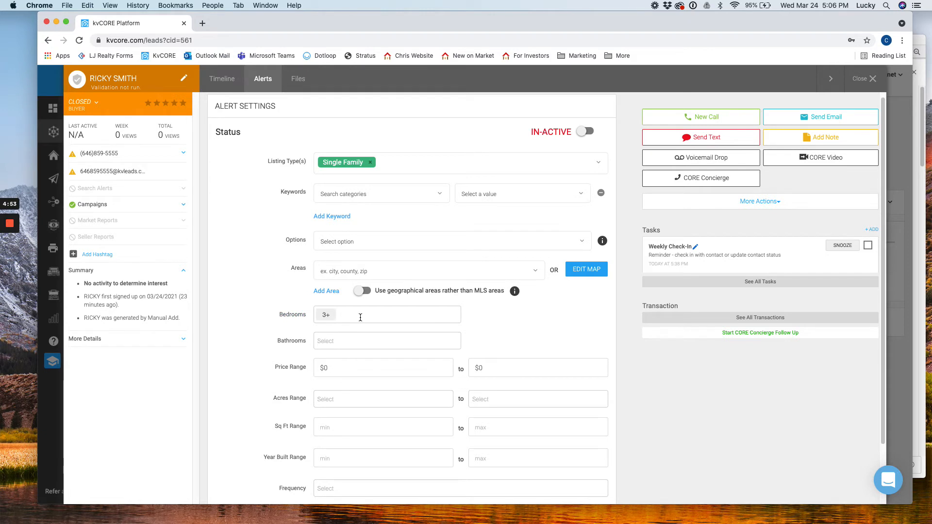
left_click(348, 345)
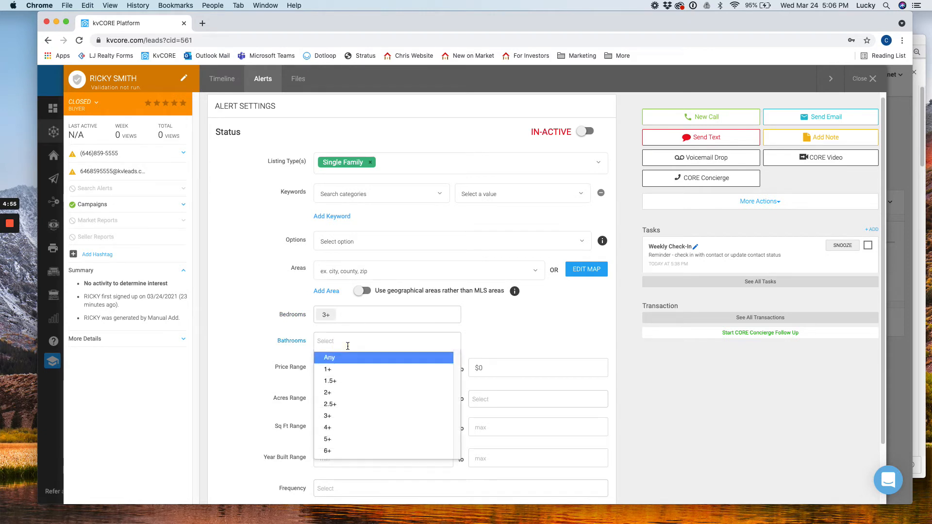
left_click(337, 393)
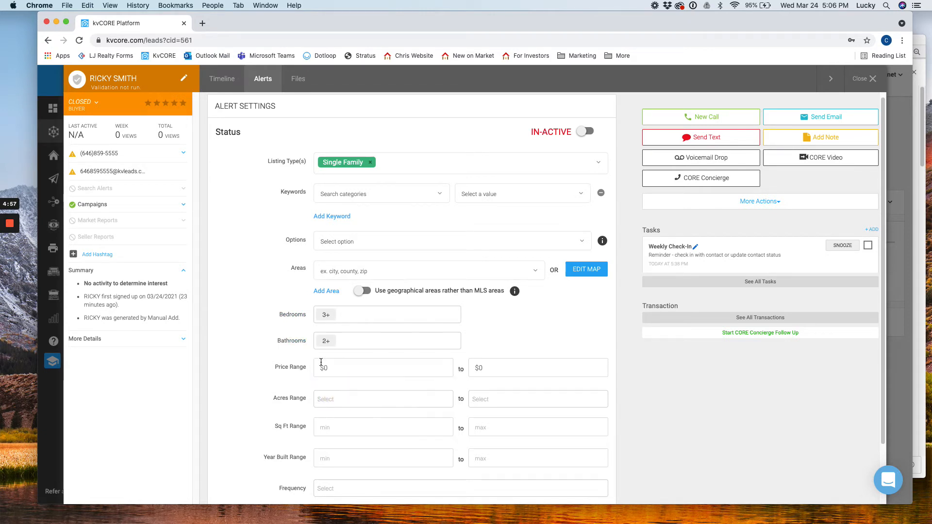
left_click(369, 373)
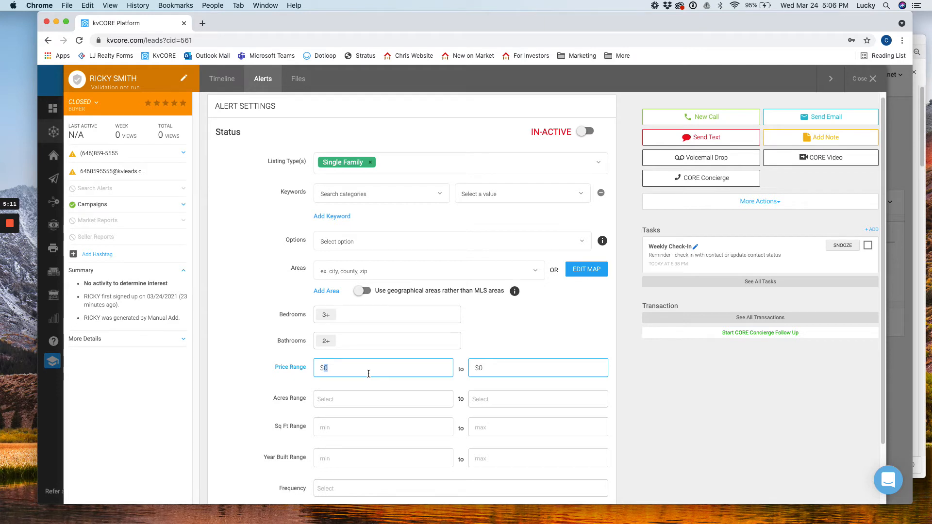
Step: Set the minimum price to 450000 and type 55,000 into the maximum price field
left_click(369, 374)
type("450000")
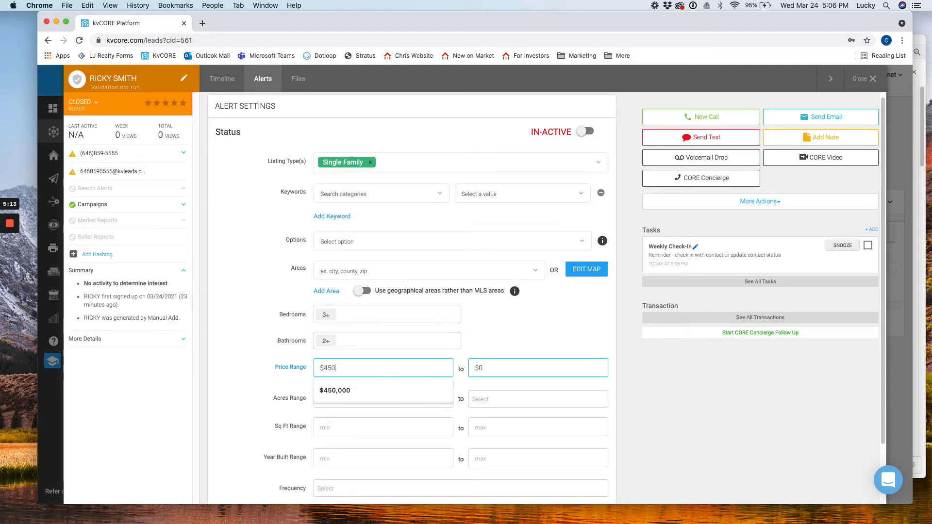
left_click(502, 368)
type("55")
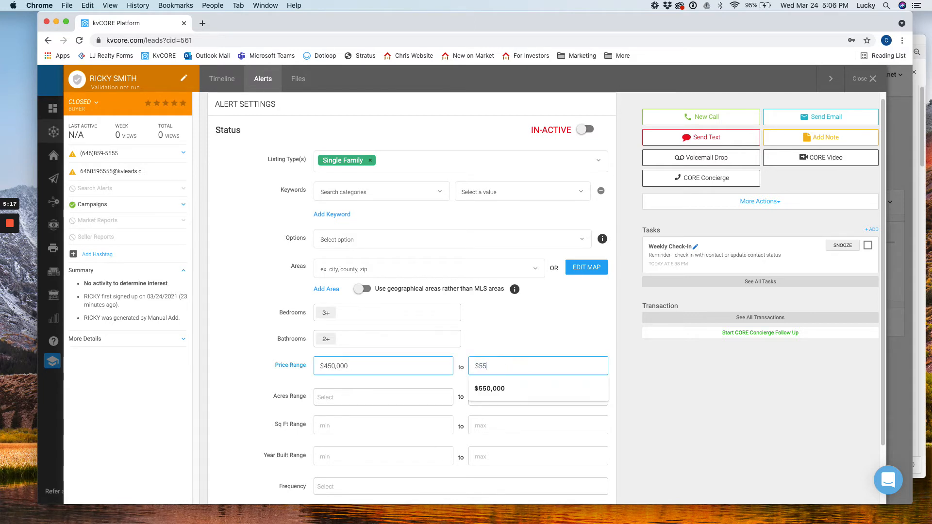
type(",000")
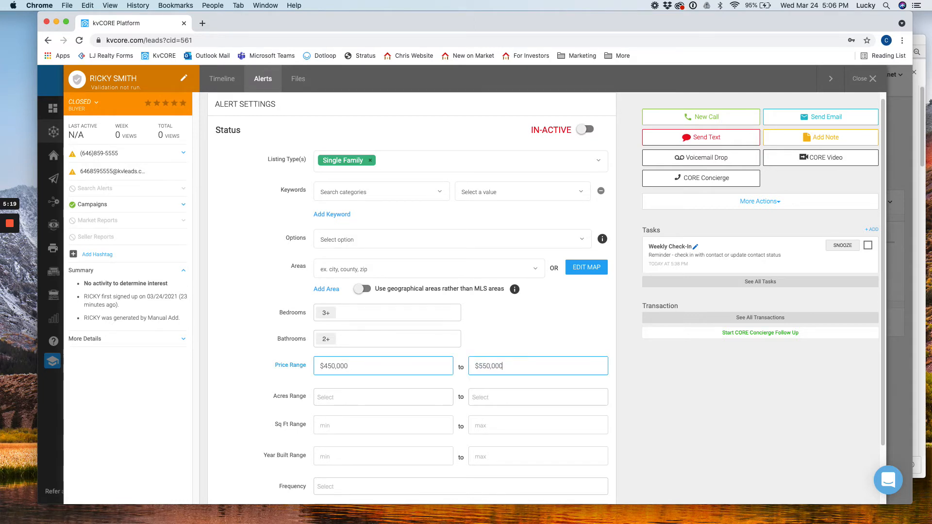
Step: Skip the acres range, scroll down to Frequency and choose Daily for the alert
left_click(366, 404)
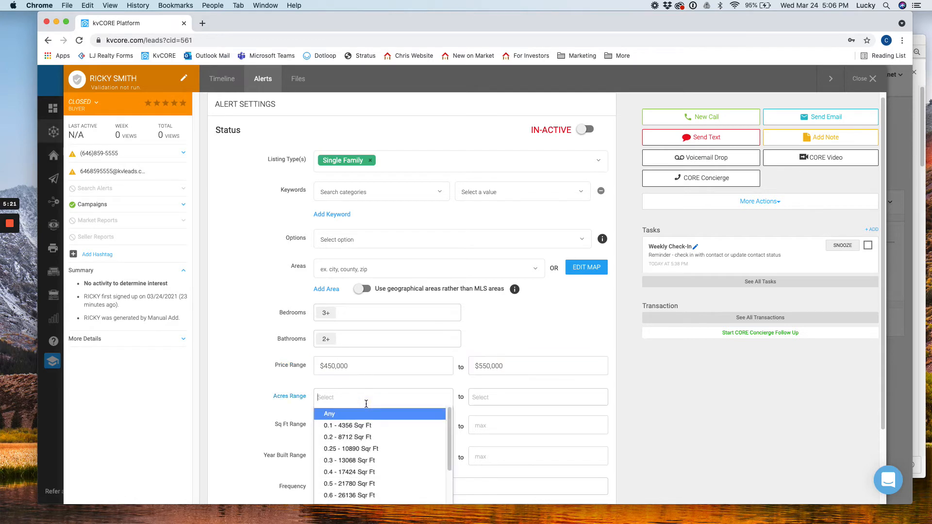
left_click(283, 406)
scroll(282, 405, "down", 2)
scroll(282, 404, "down", 1)
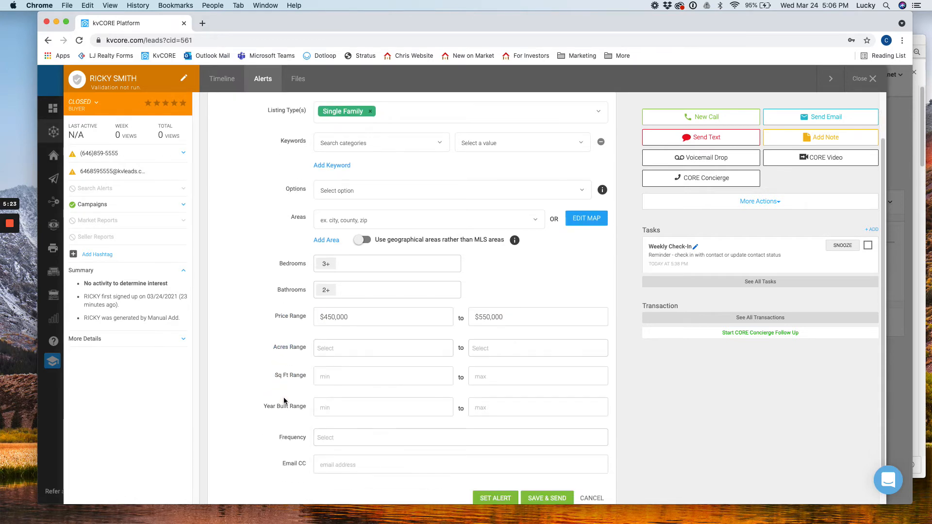
scroll(277, 359, "down", 1)
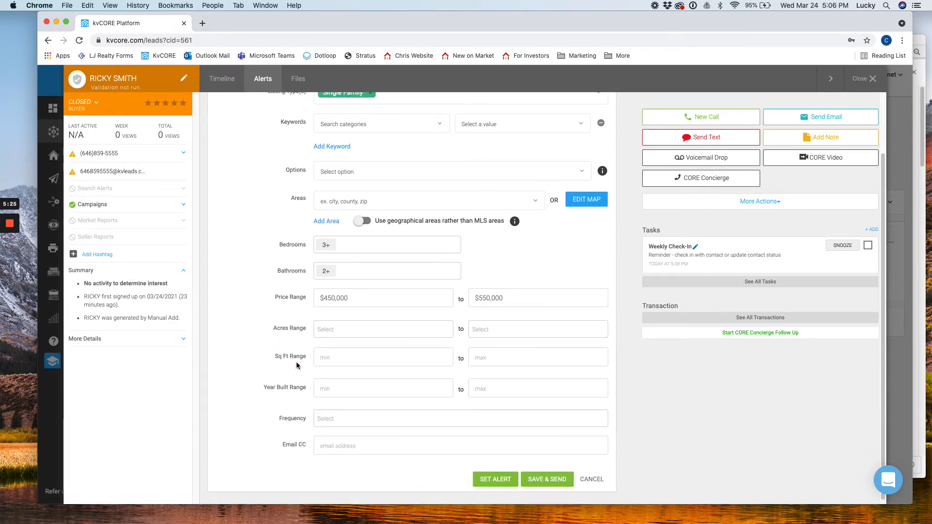
scroll(297, 368, "down", 1)
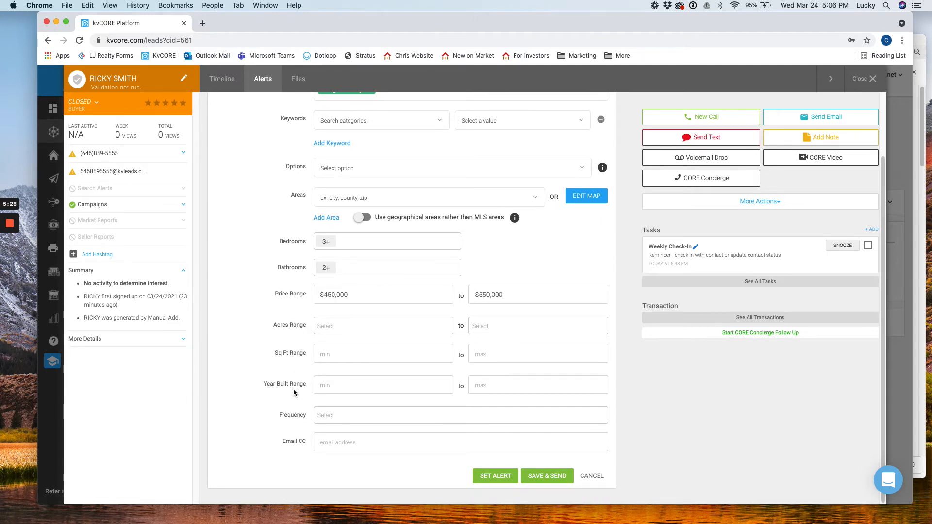
left_click(342, 417)
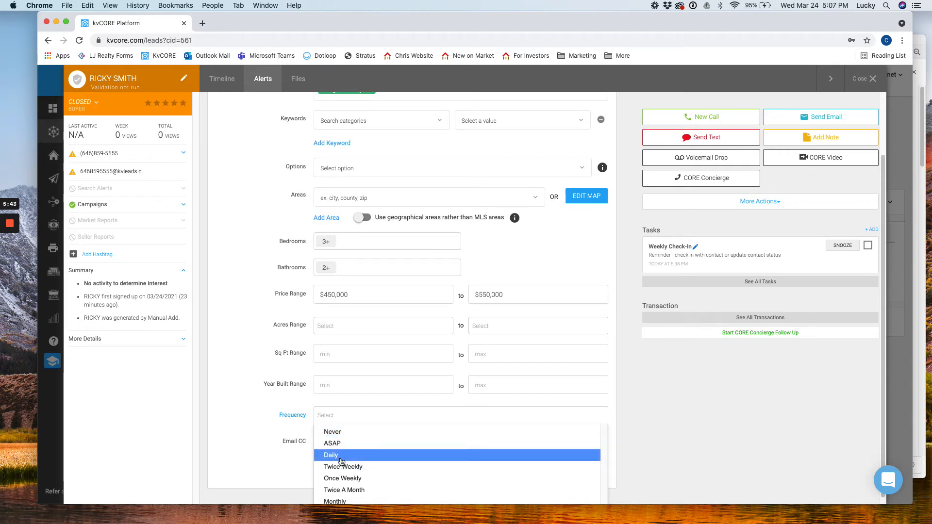
left_click(341, 456)
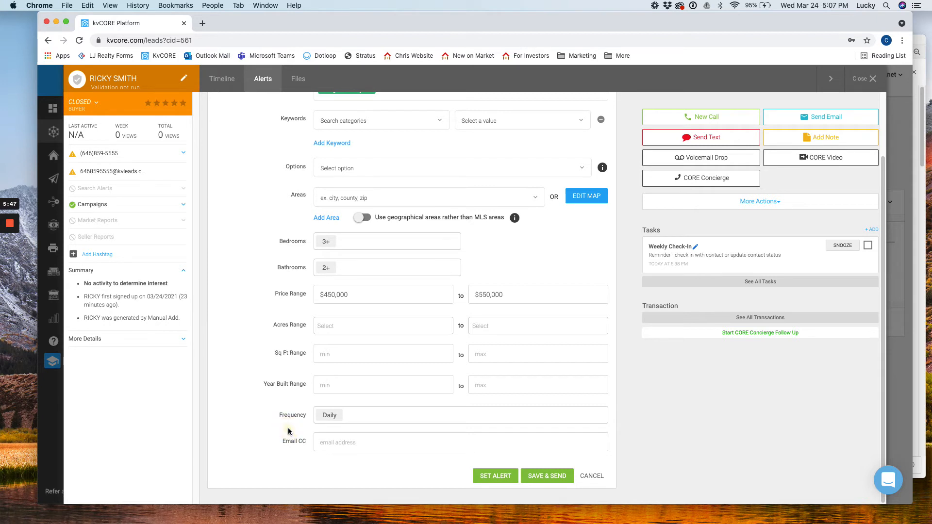
left_click(316, 447)
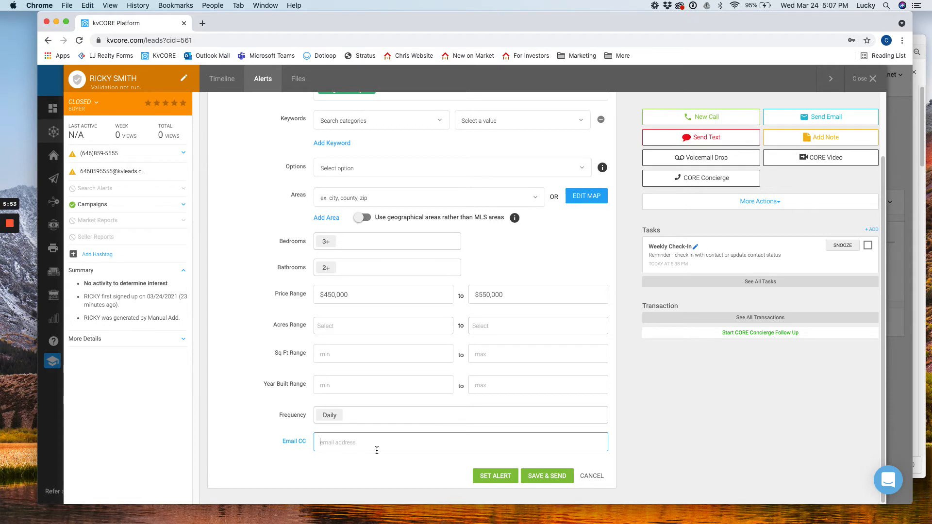
scroll(265, 376, "up", 2)
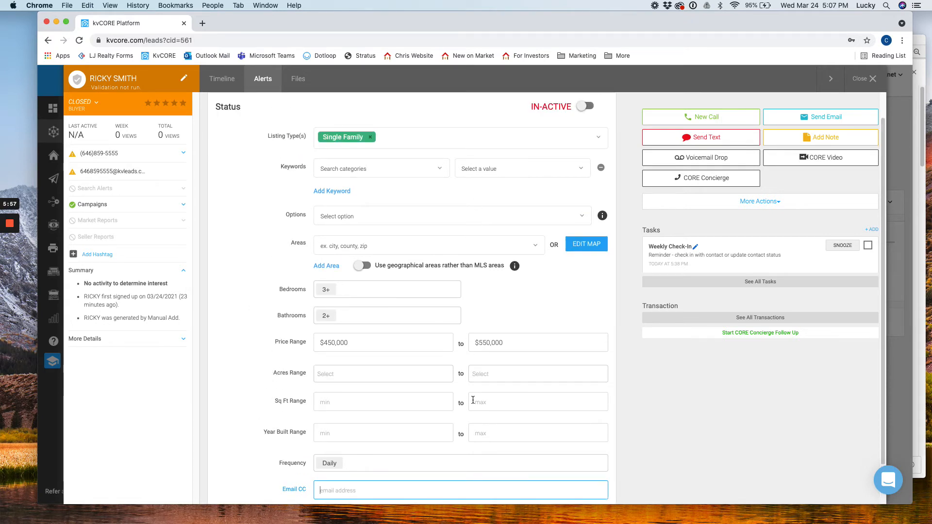
scroll(270, 272, "up", 1)
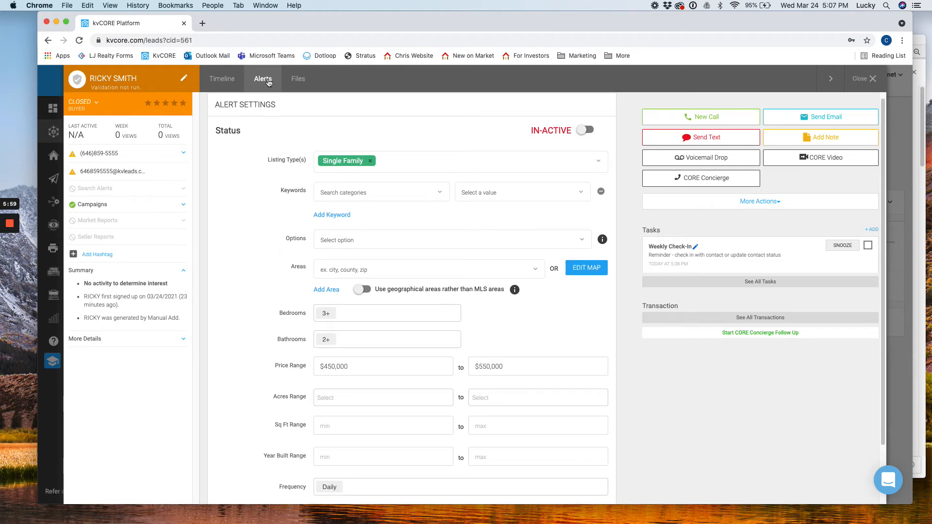
scroll(242, 218, "up", 1)
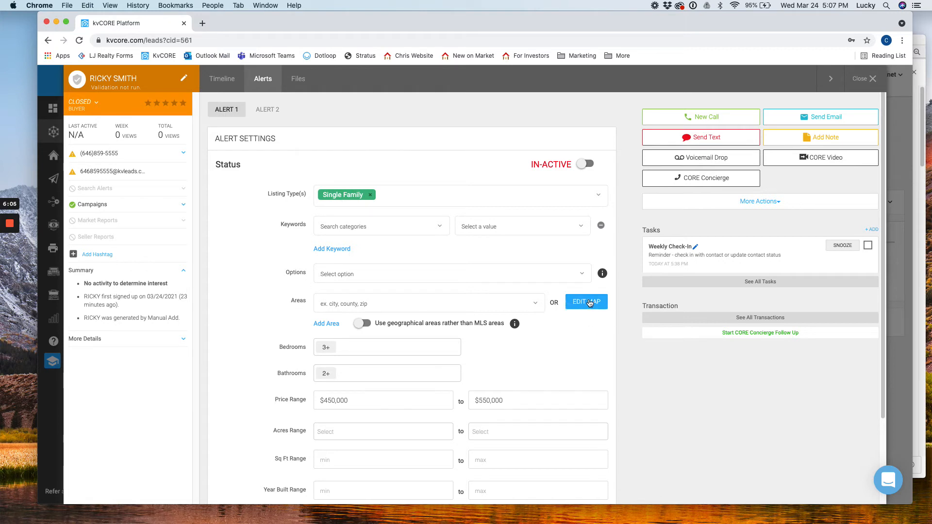
scroll(589, 303, "down", 2)
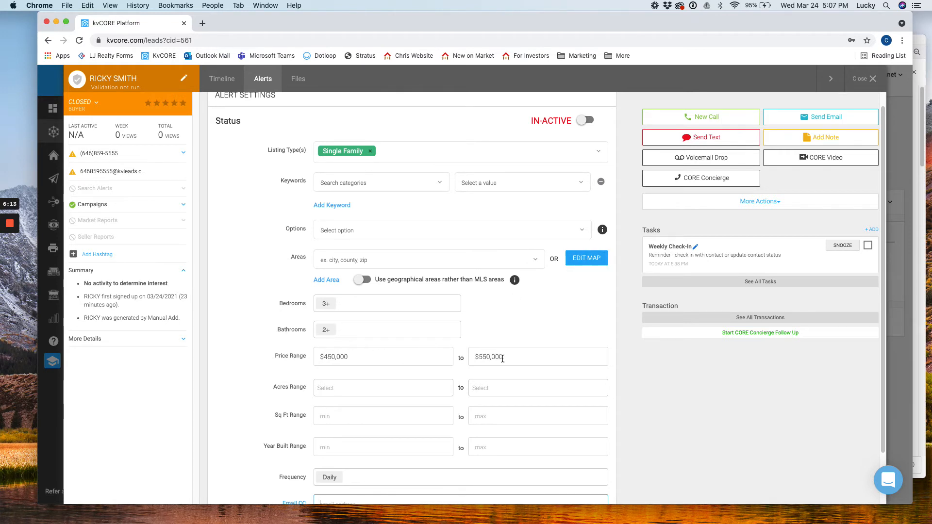
scroll(507, 359, "down", 2)
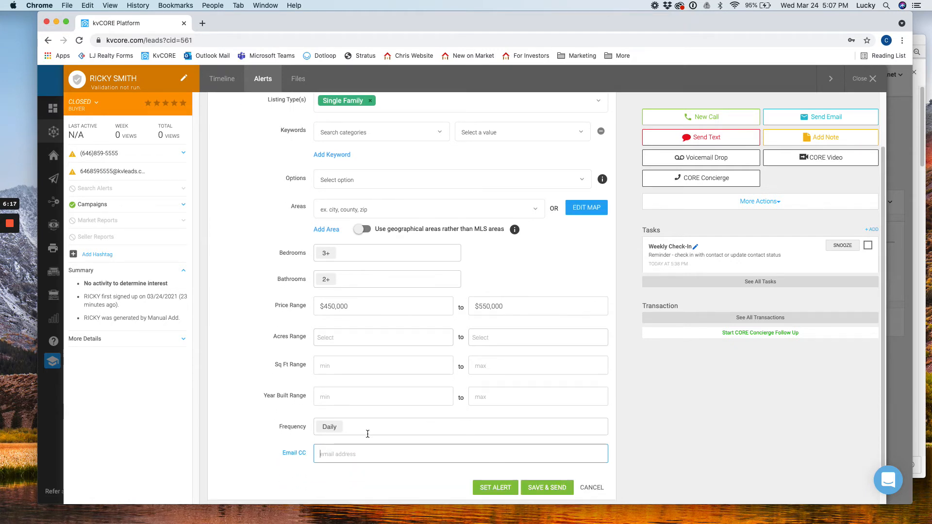
Step: Save Alert 1 so it is active, then review its summary and 78 matching results
left_click(496, 487)
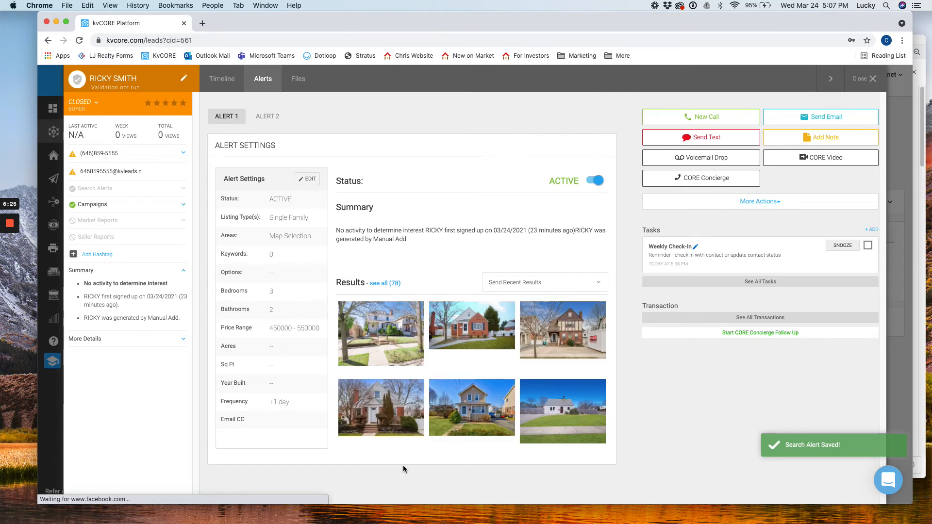
left_click_drag(336, 282, 367, 282)
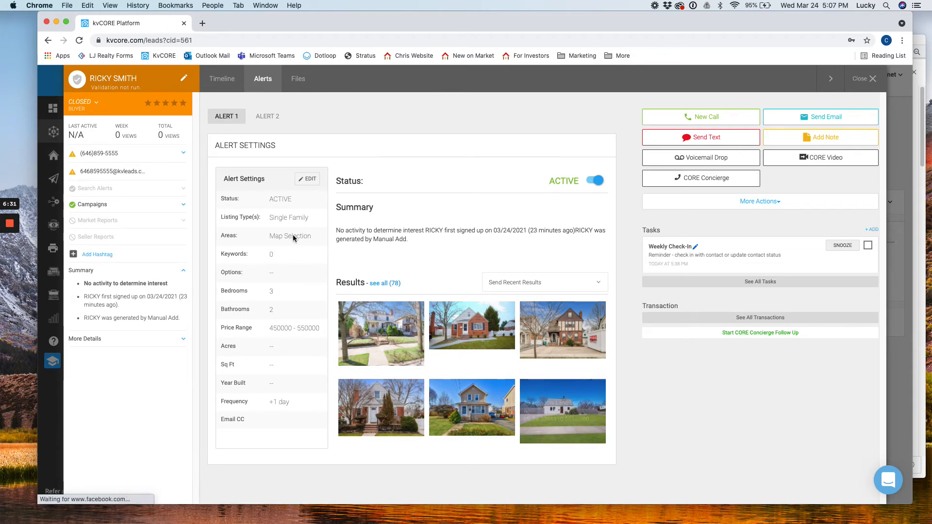
left_click(310, 185)
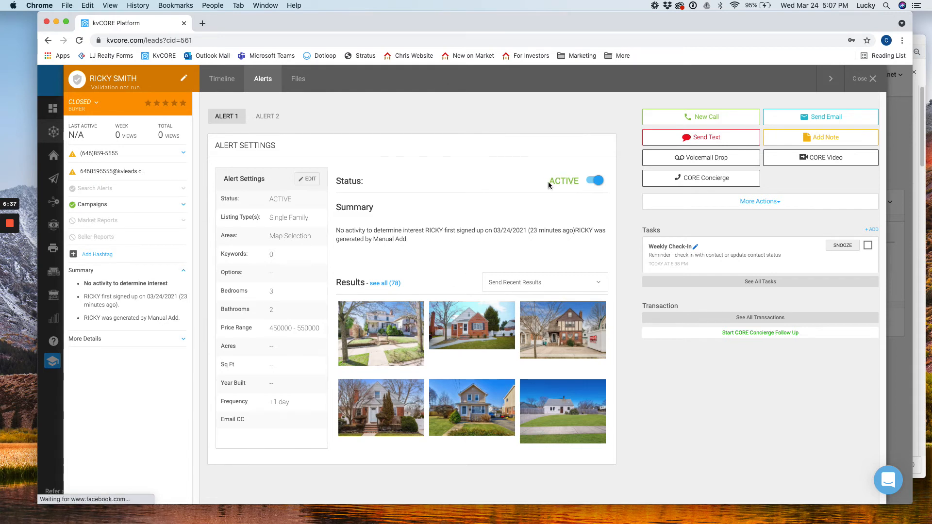
left_click_drag(579, 182, 566, 183)
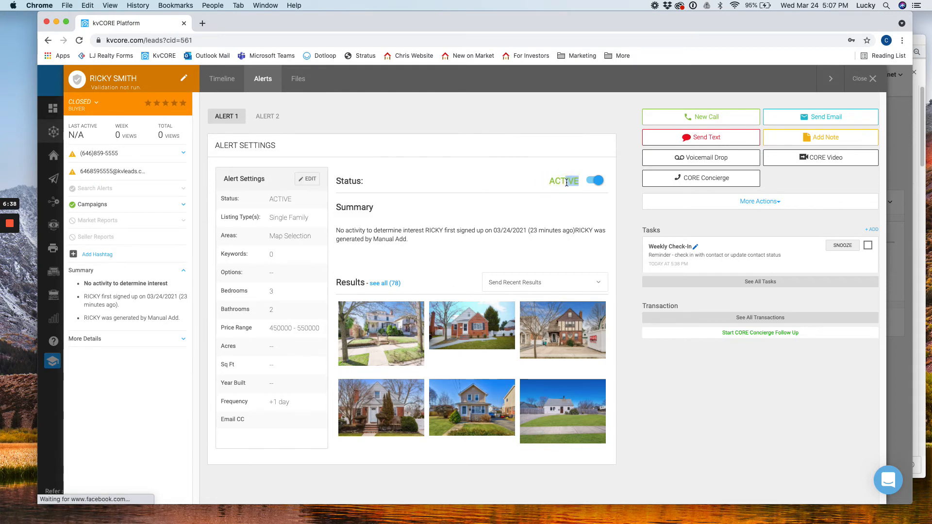
left_click(442, 229)
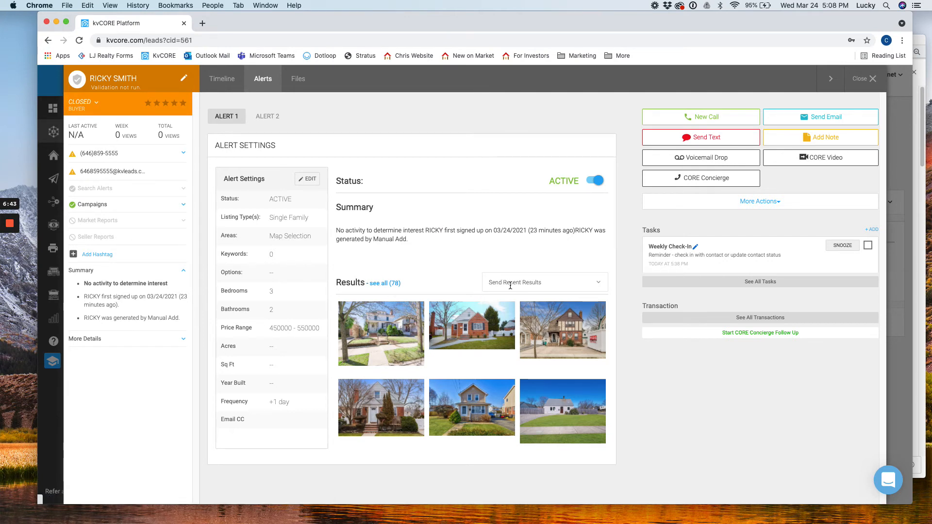
Step: Text the recent results to the lead, starting 'Hello, This is' with the agent's name and LJ Realty Team
left_click(562, 286)
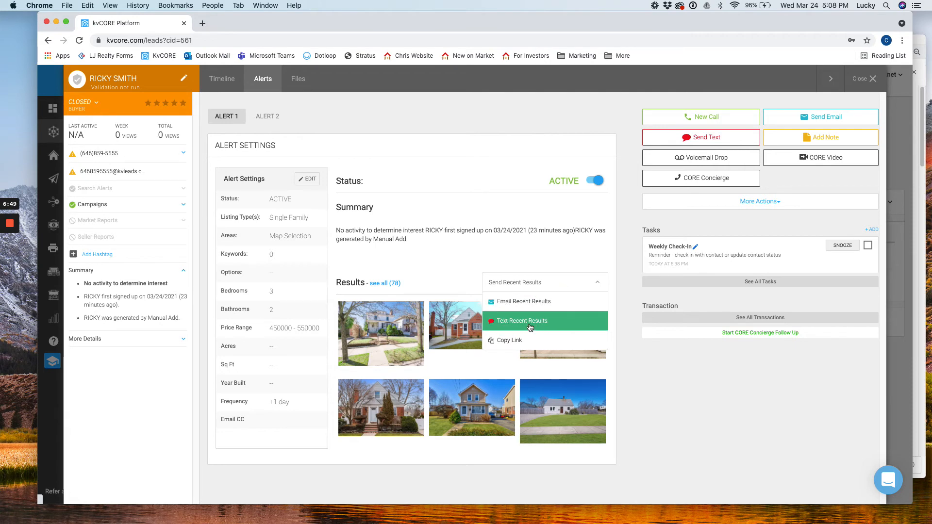
left_click(530, 328)
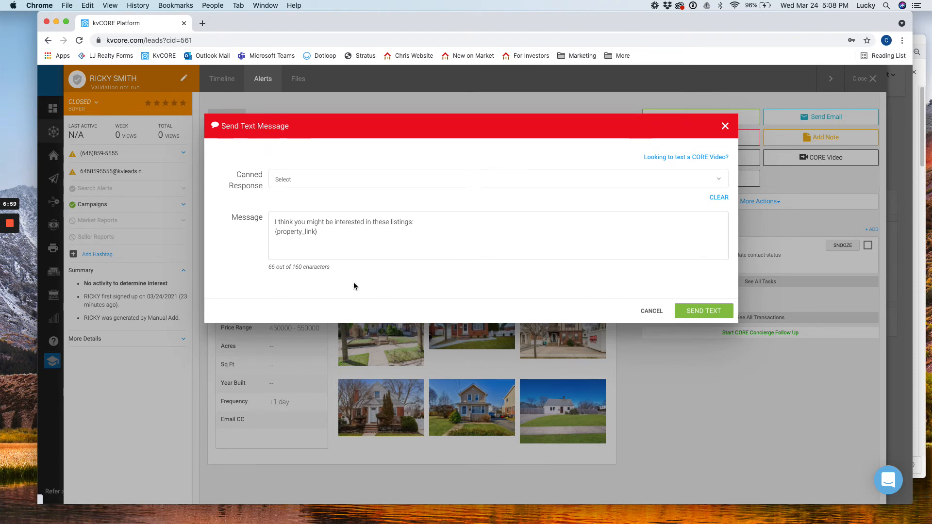
type("Hello ")
type(", my na")
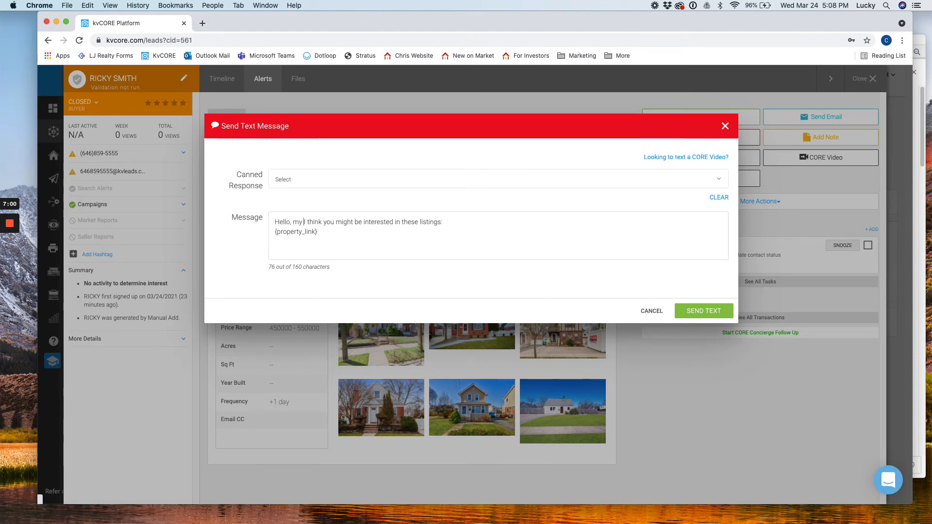
type("me is Ch")
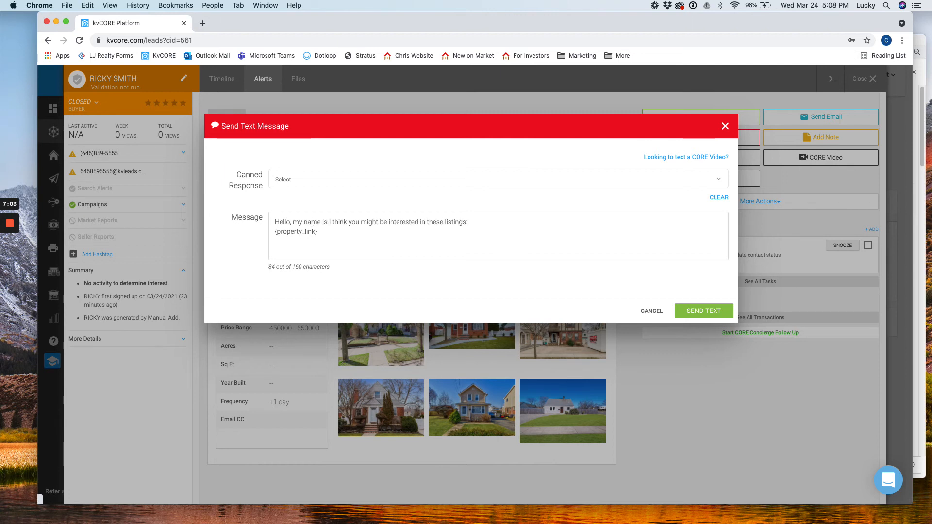
type("ris with L")
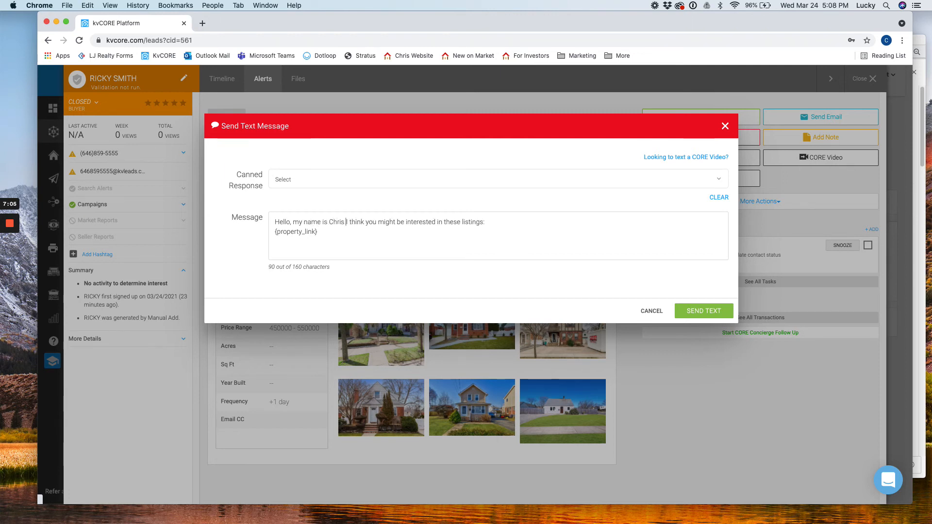
type("J Realty Tea")
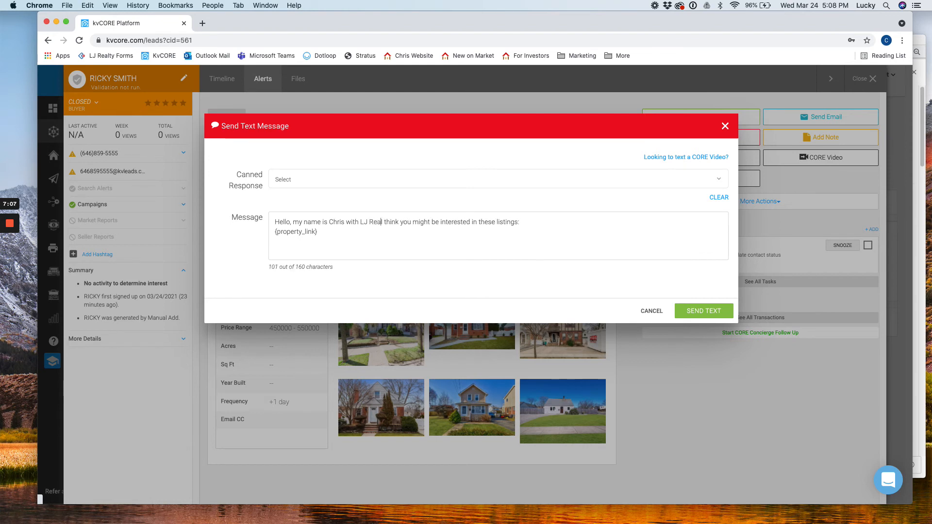
type("m.  I")
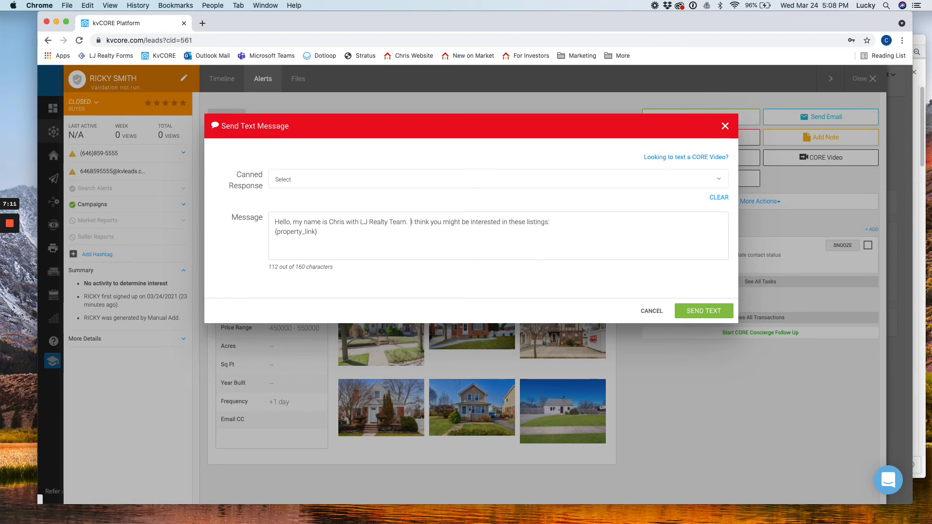
left_click(322, 223)
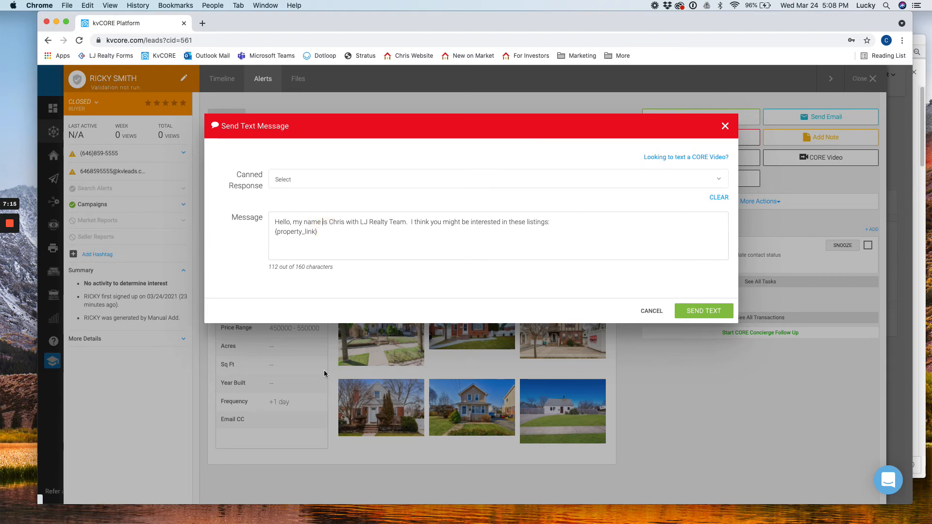
key("BackSpace")
key("BackSpace")
key("BackSpace")
key("BackSpace")
key("BackSpace")
key("BackSpace")
key("BackSpace")
key("BackSpace")
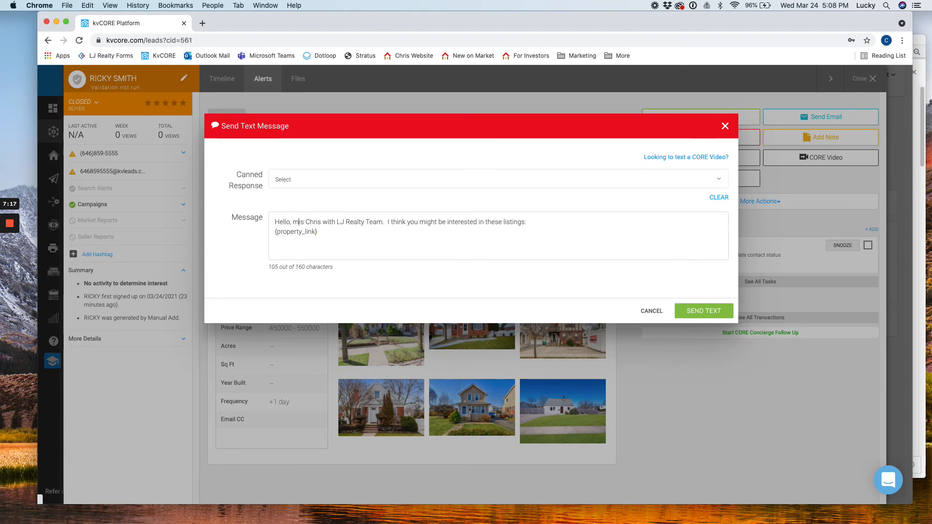
type("This")
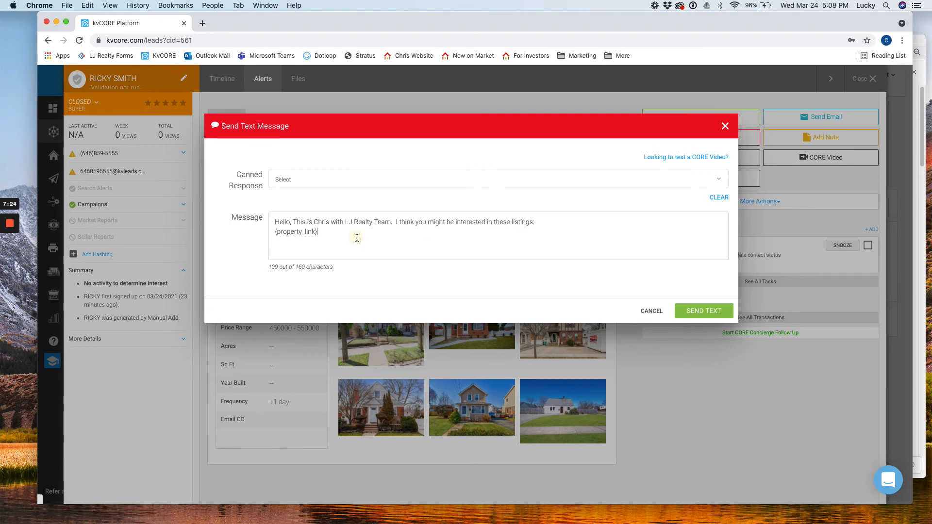
Step: Check the {property_link} placeholder in the message, then close the Send Text Message dialog
left_click(333, 232)
left_click_drag(318, 232, 272, 232)
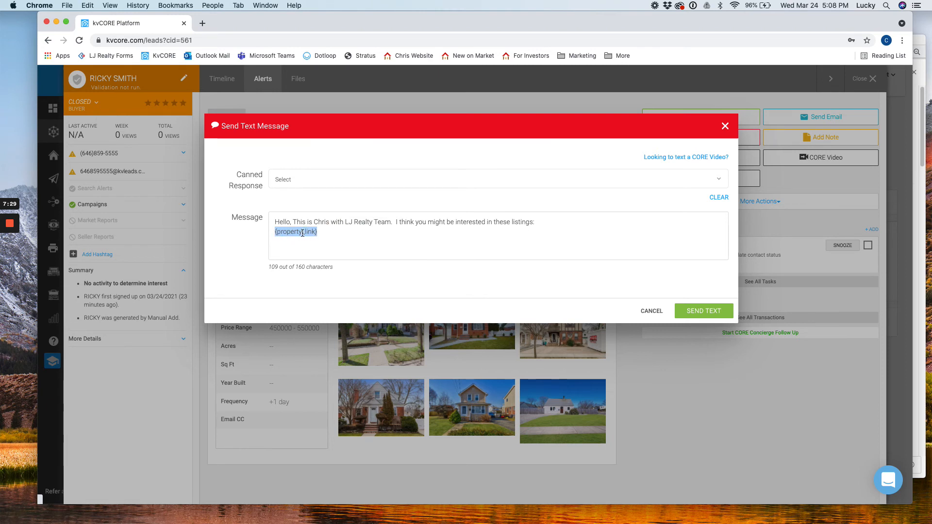
left_click(350, 230)
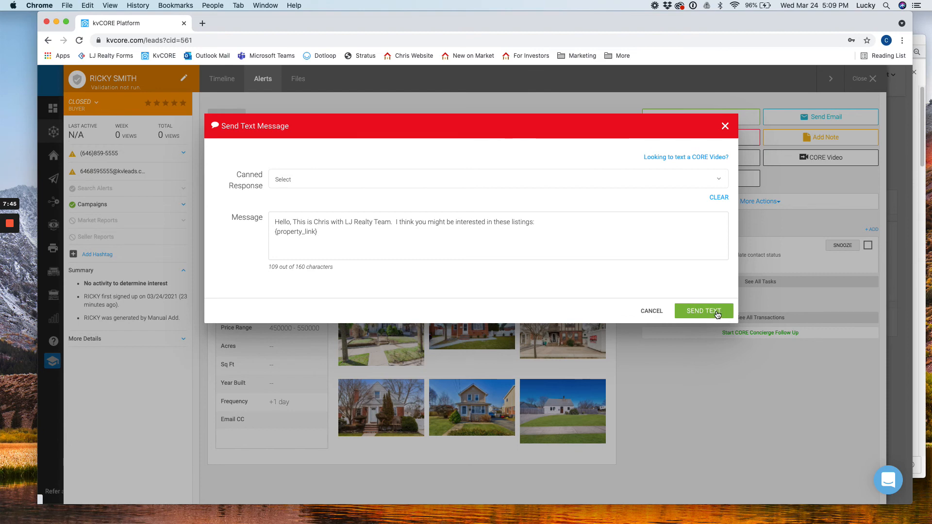
left_click(661, 317)
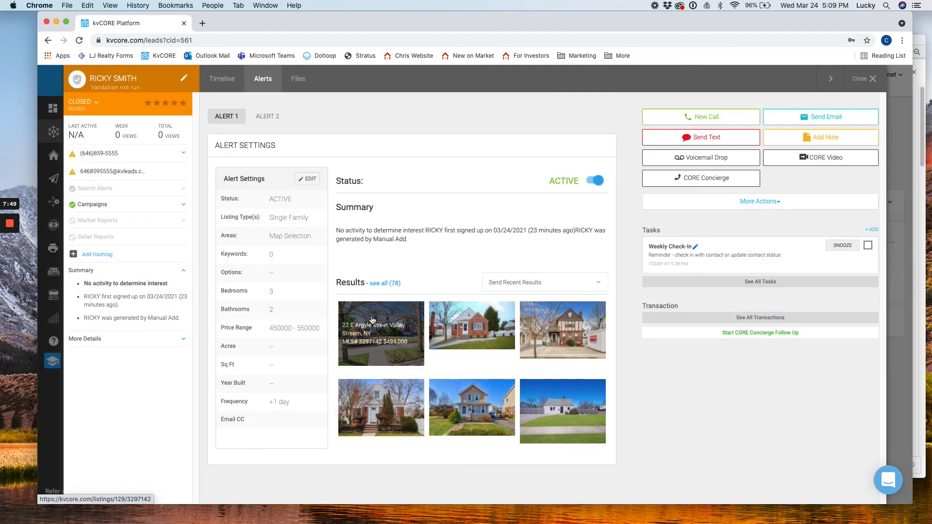
Step: Browse all 78 matching homes in the LJ Realty Team website's map search
left_click(385, 284)
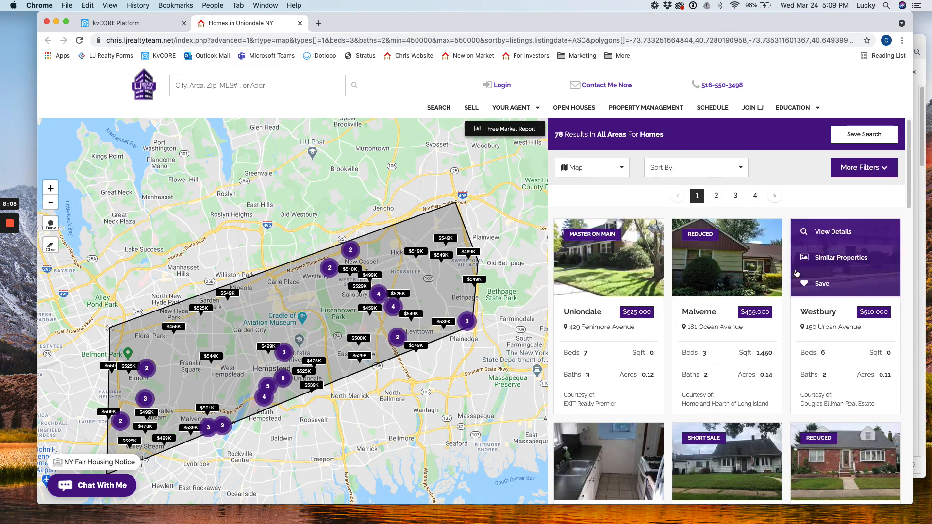
scroll(777, 401, "down", 3)
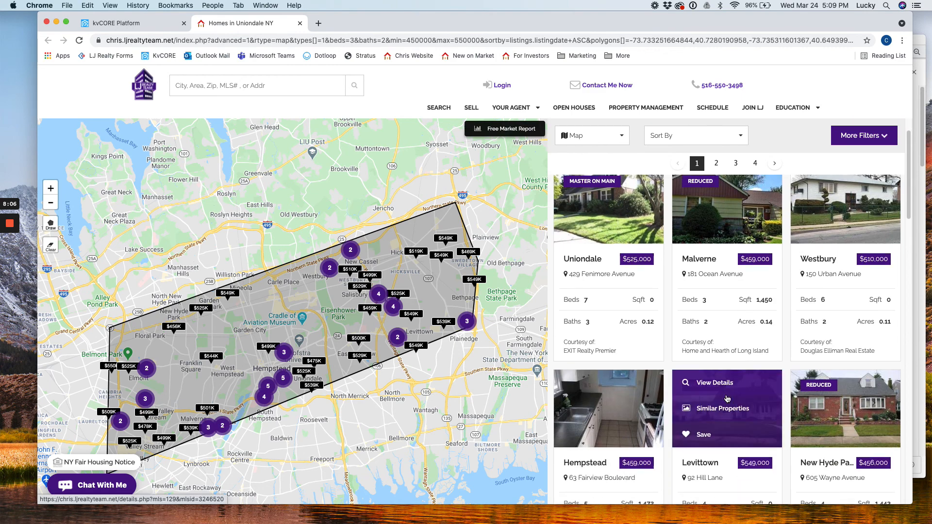
scroll(626, 417, "up", 3)
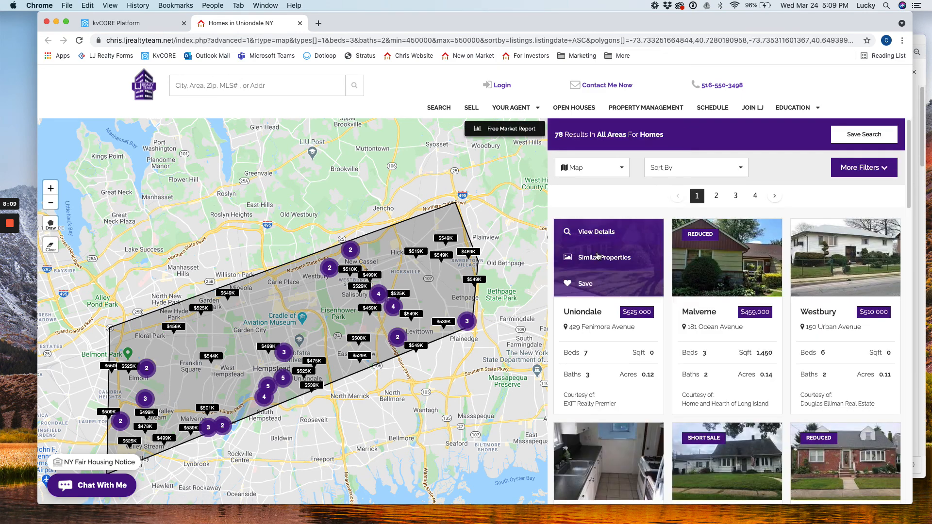
left_click(603, 233)
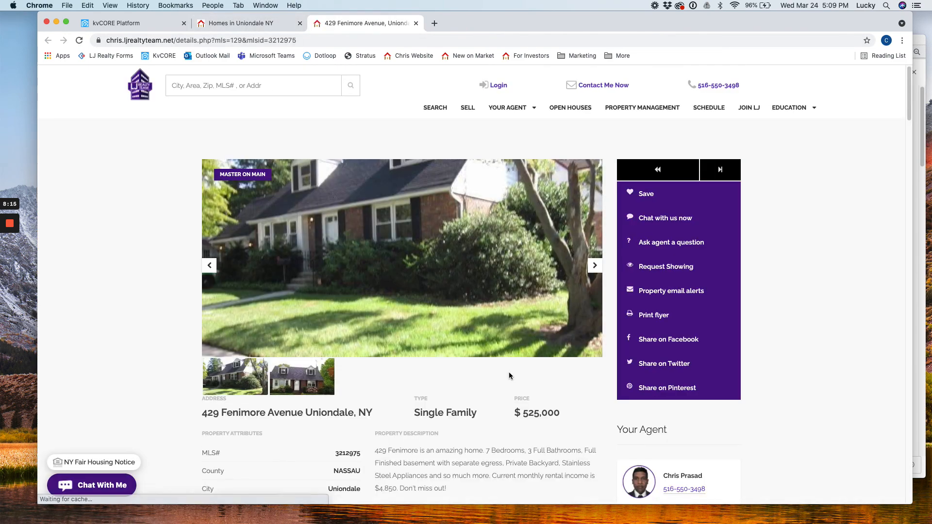
scroll(531, 409, "down", 1)
scroll(411, 298, "up", 1)
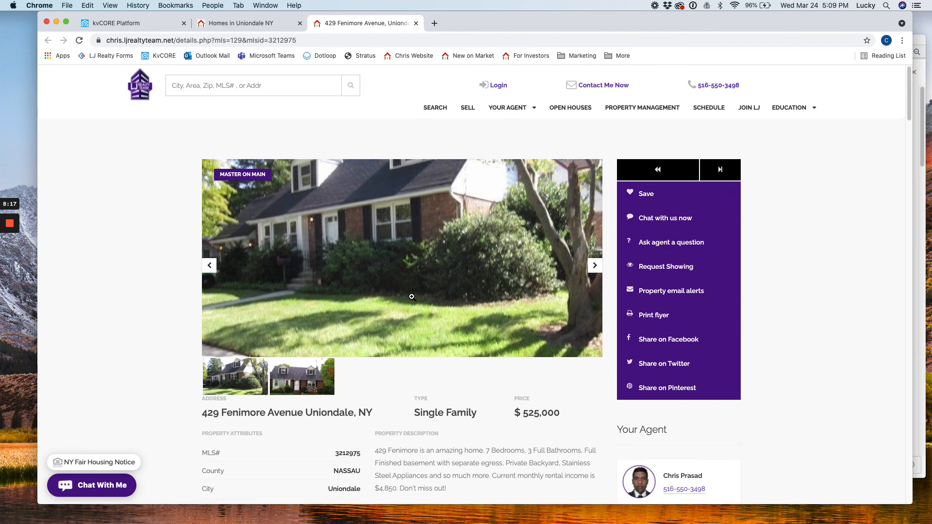
left_click(265, 22)
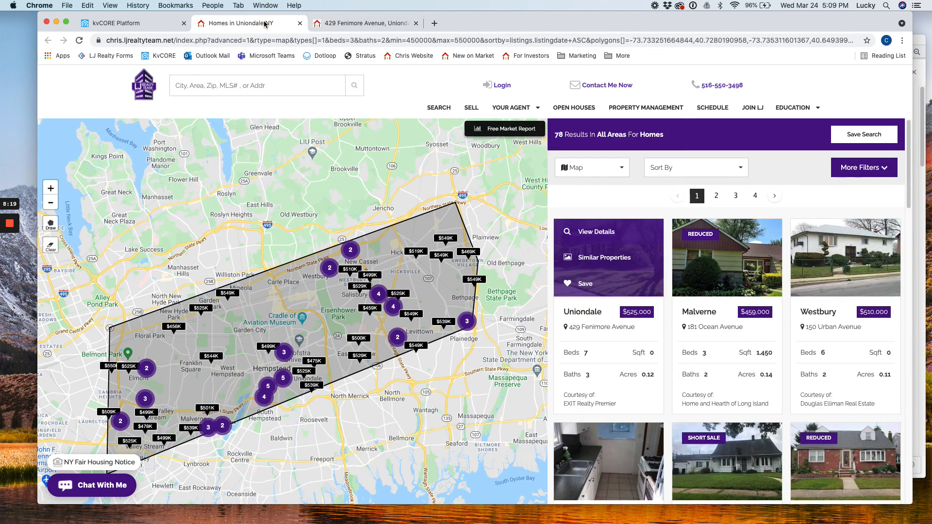
left_click(120, 26)
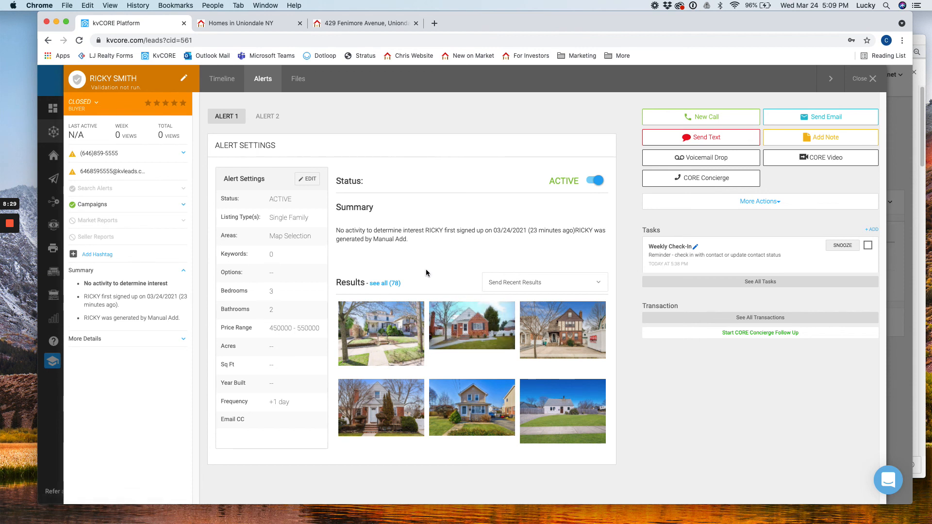
Step: Edit Alert 2, choosing Multi-Family as the listing type and opening then closing the map drawing
left_click_drag(220, 150, 293, 151)
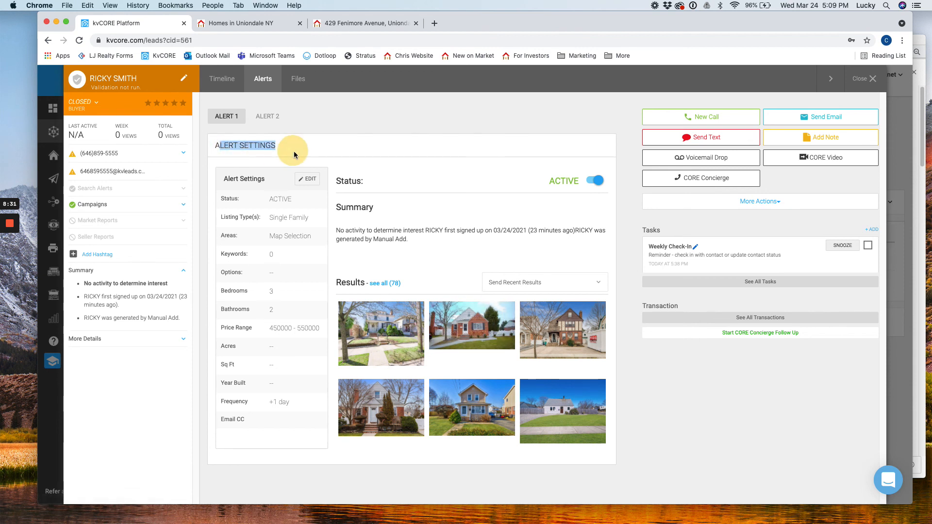
left_click(294, 151)
left_click(273, 124)
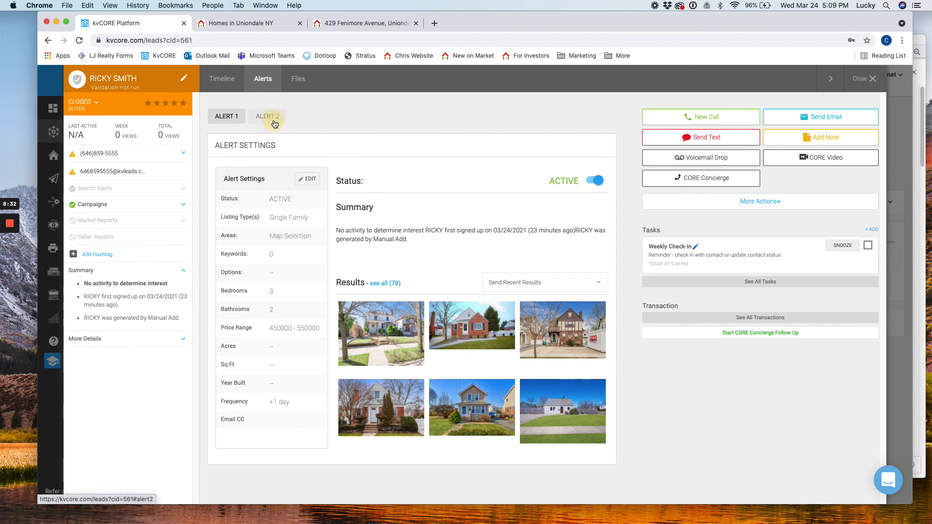
left_click(304, 185)
left_click(381, 208)
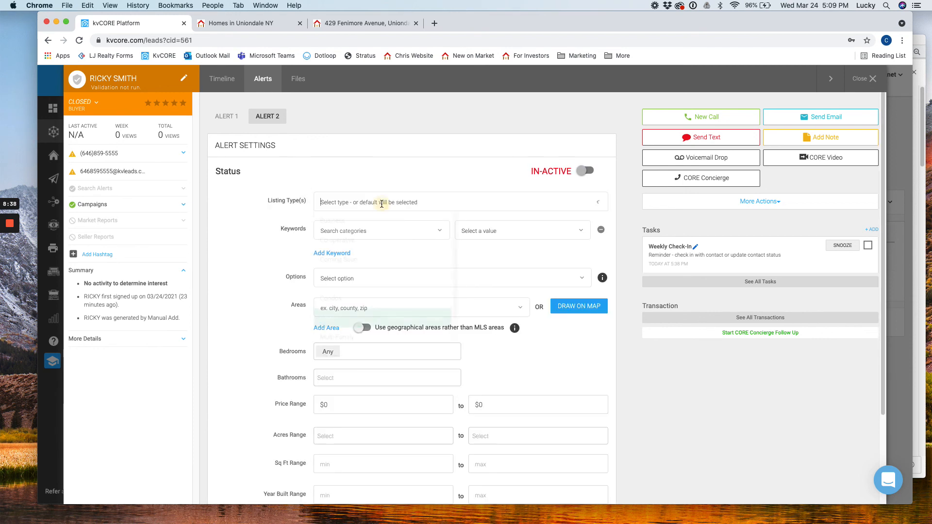
left_click(339, 338)
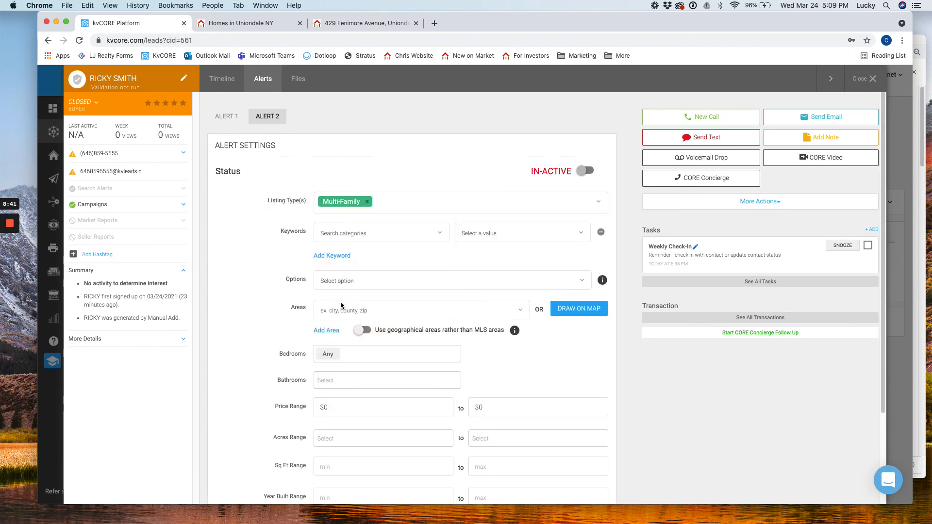
left_click(578, 310)
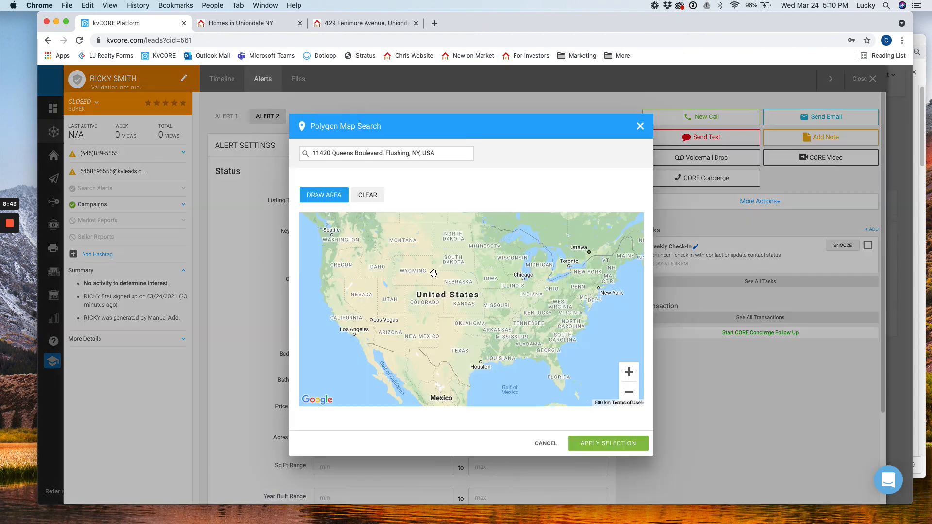
left_click(640, 127)
Step: Return to Alert 1's settings: Single Family, 3+ beds, 2+ baths, $450,000–$550,000
scroll(345, 362, "down", 1)
scroll(344, 360, "down", 4)
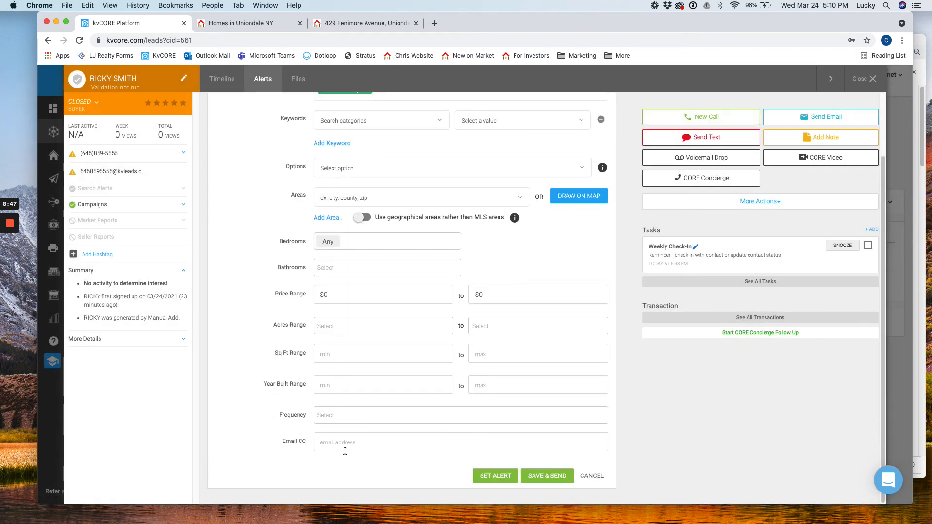
scroll(268, 196, "up", 5)
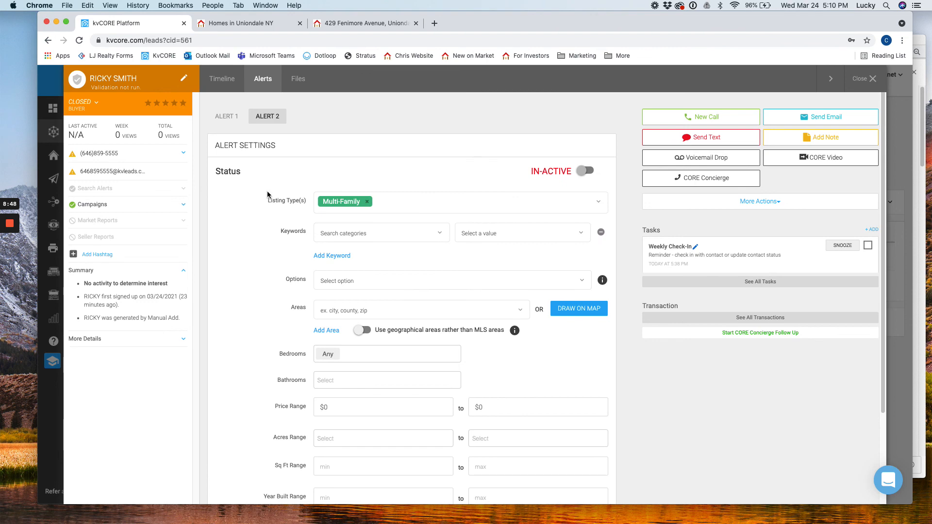
left_click(224, 117)
scroll(276, 341, "down", 5)
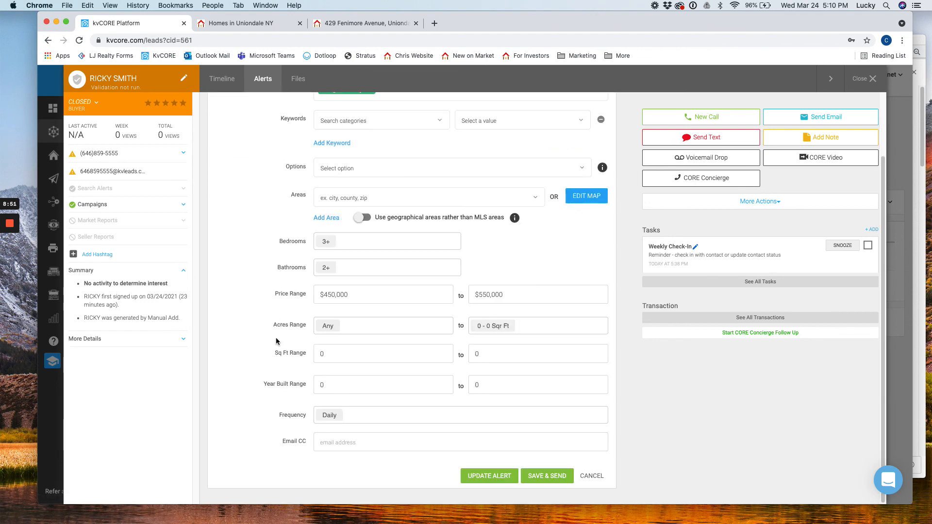
scroll(276, 341, "up", 5)
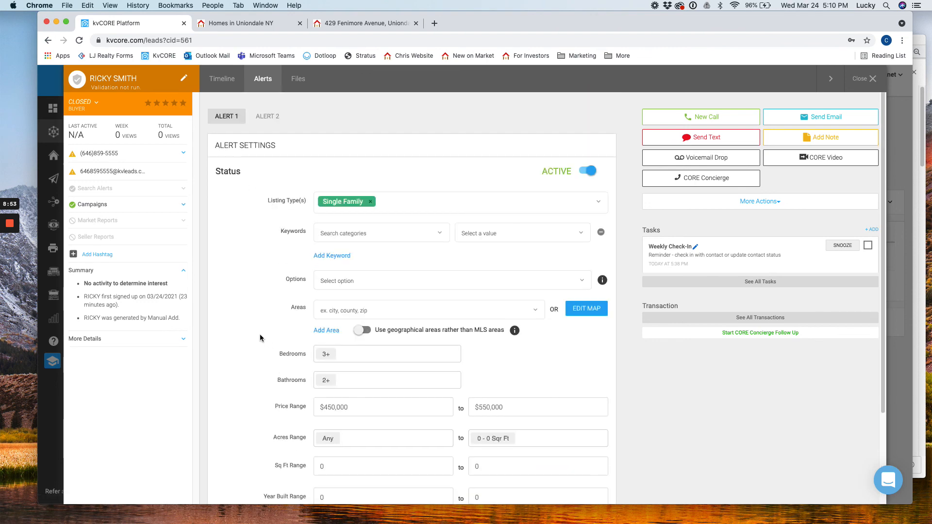
mouse_move(10, 227)
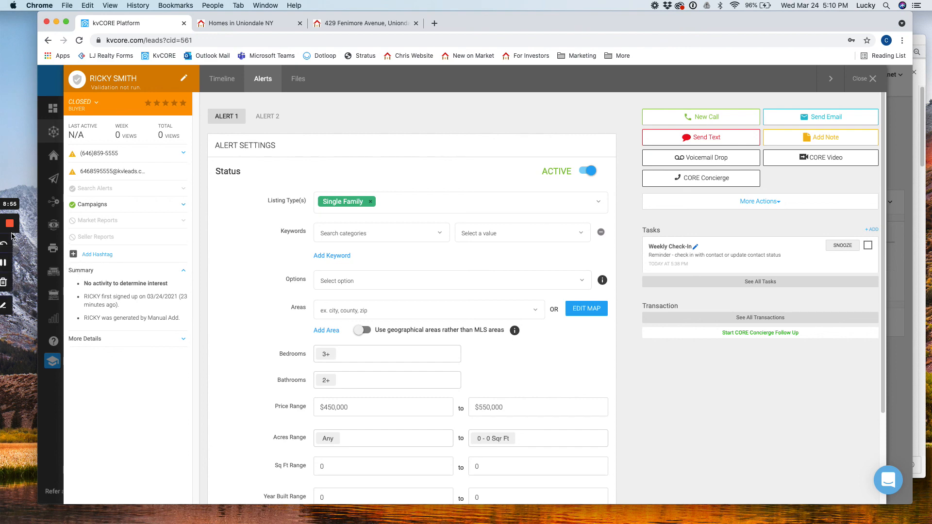